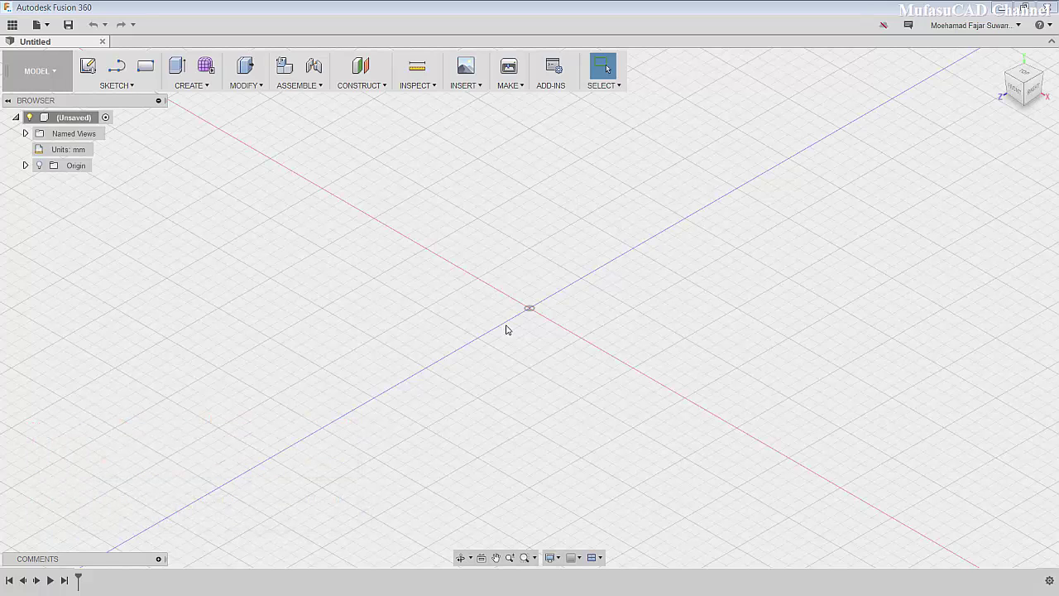
- Draw an 80 × 60 mm center rectangle on the XY plane at the origin and finish the sketch
left_click(120, 86)
mouse_move(103, 130)
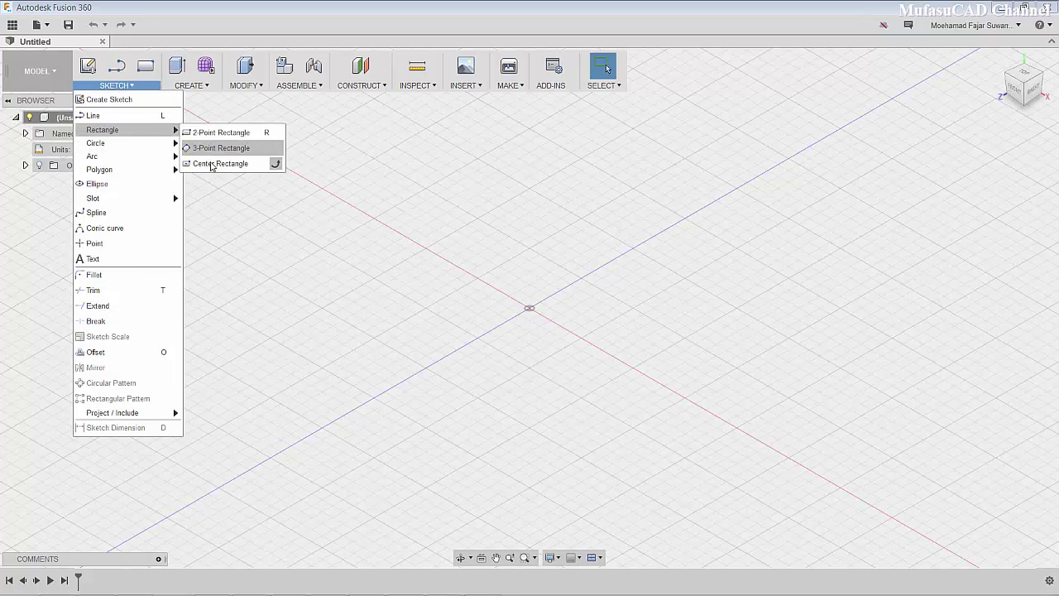
left_click(213, 163)
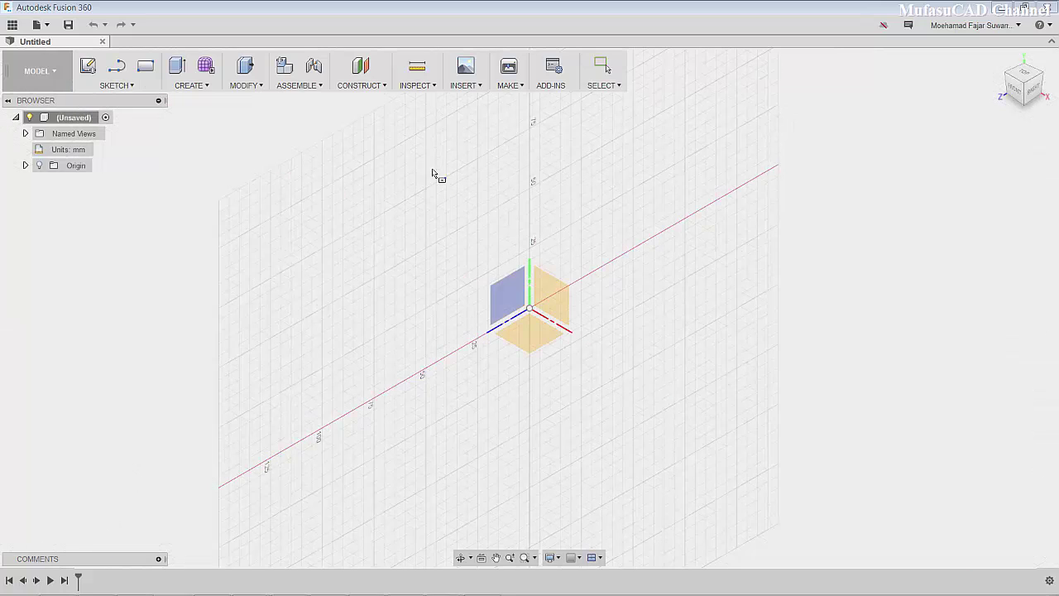
left_click(538, 341)
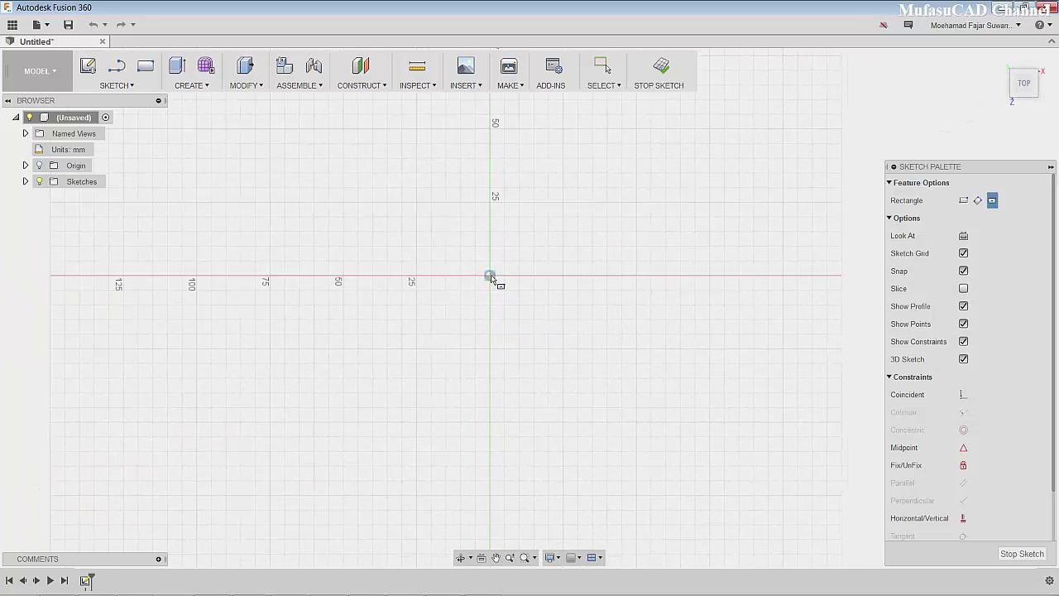
left_click(490, 275)
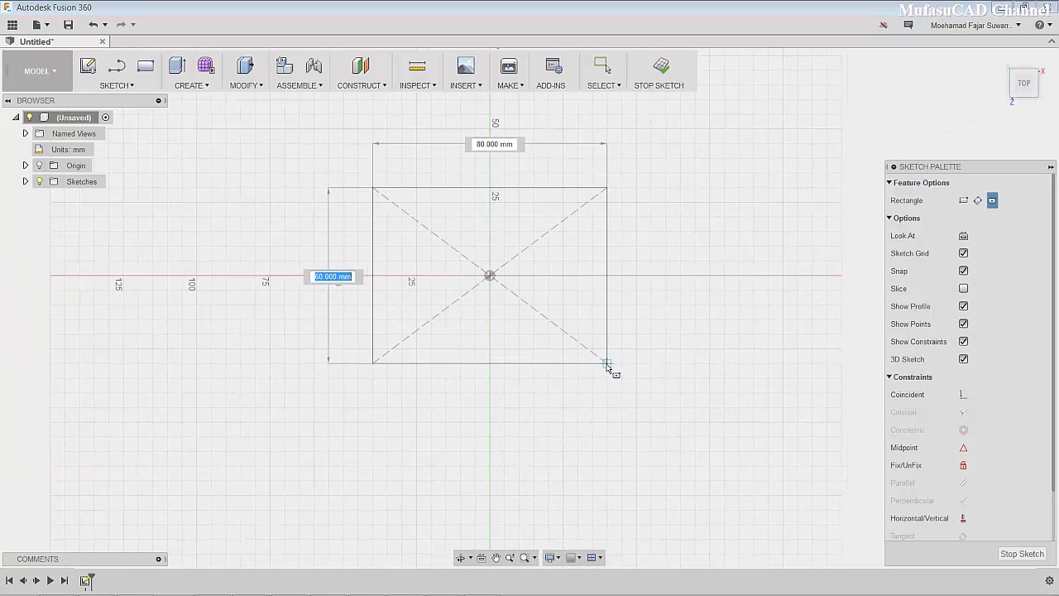
left_click(607, 365)
left_click(669, 76)
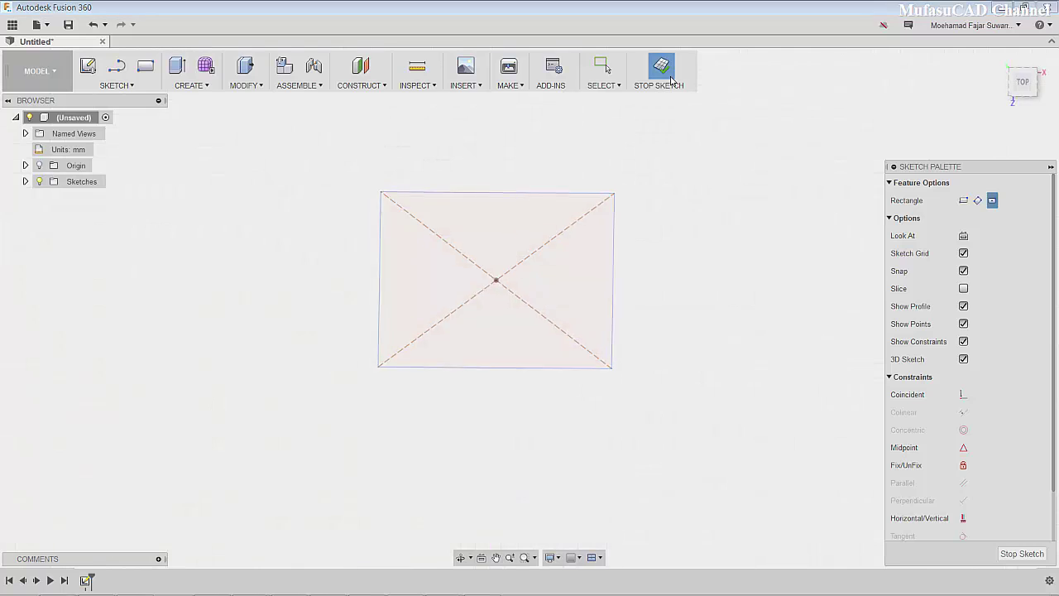
- Create an offset construction plane 45 mm above the rectangle profile
left_click(360, 75)
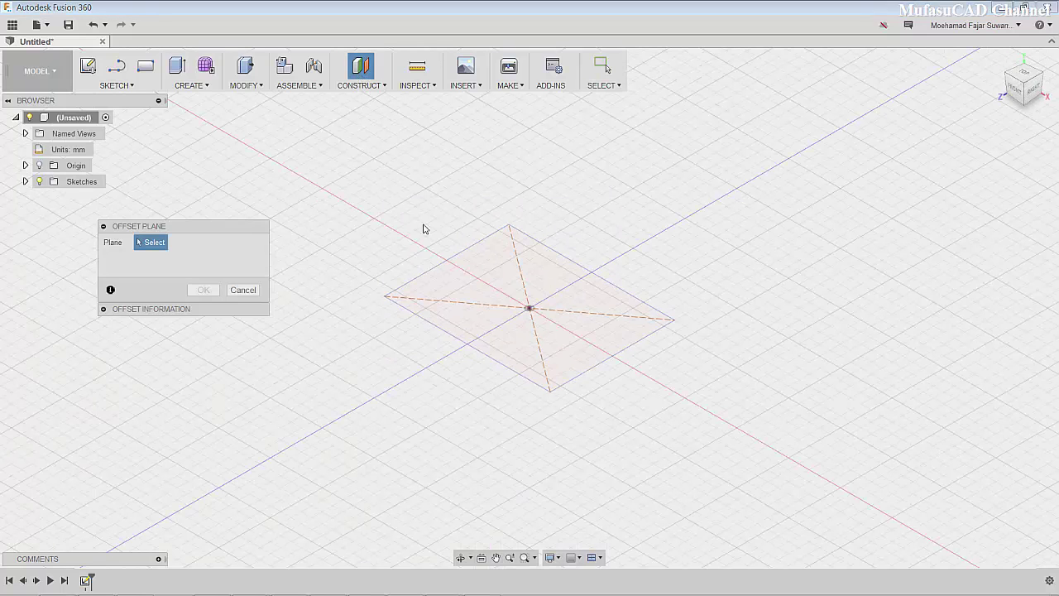
left_click(462, 283)
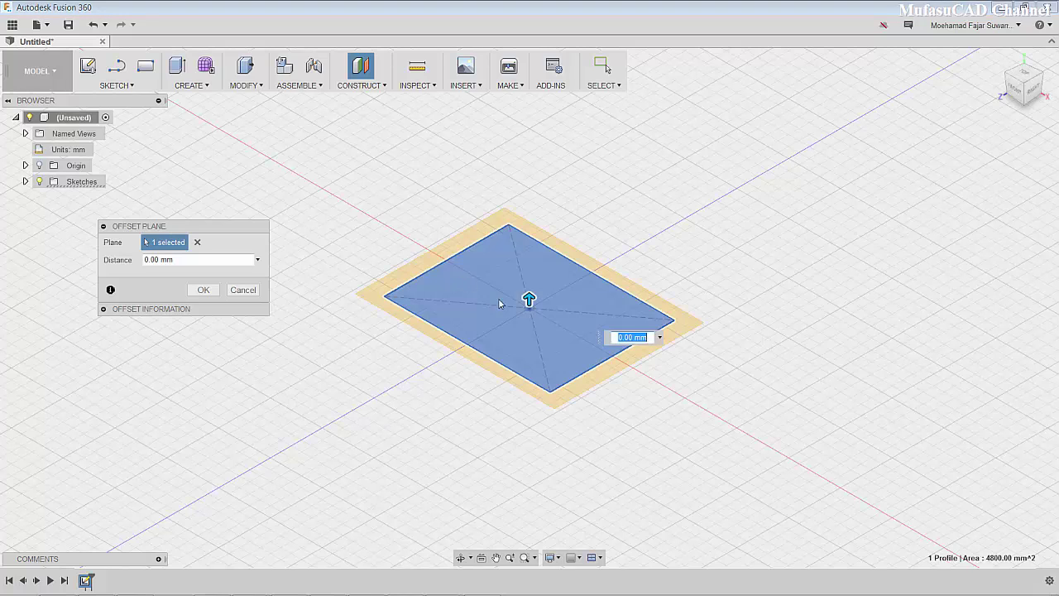
left_click_drag(530, 291, 530, 205)
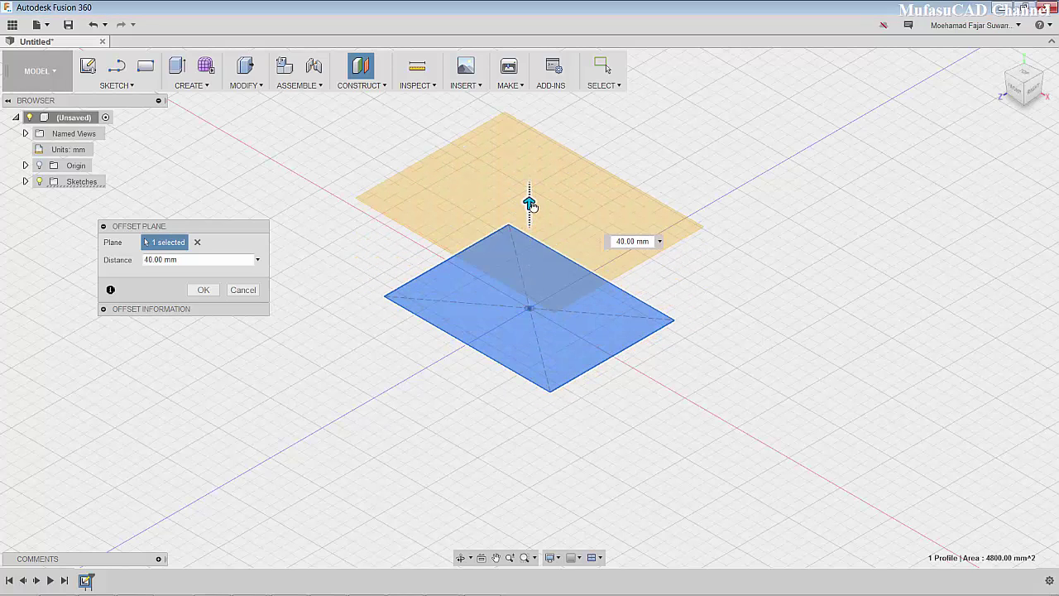
left_click(210, 291)
left_click(116, 86)
mouse_move(96, 143)
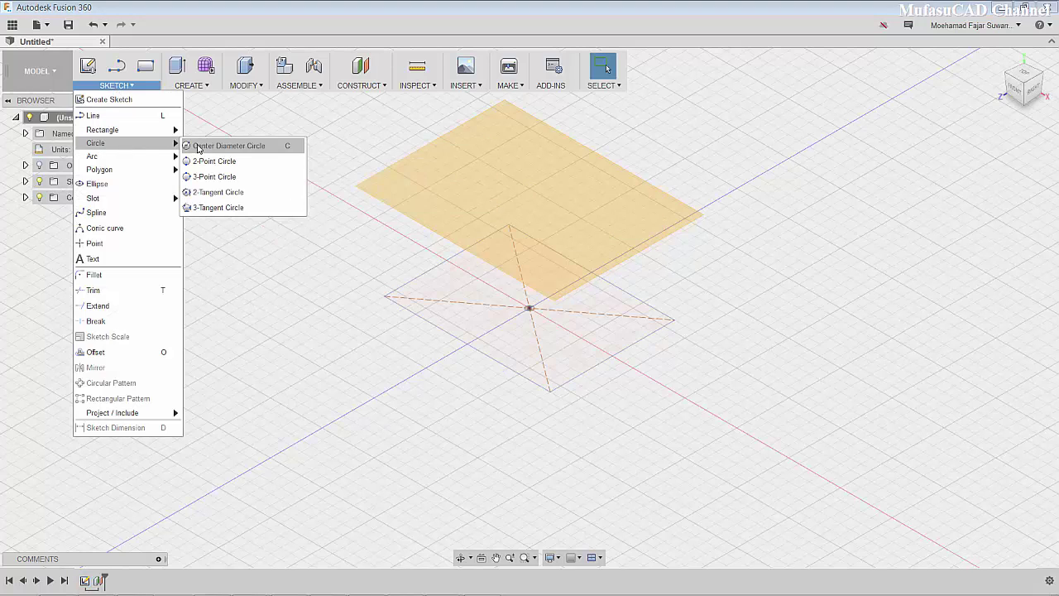
- Draw a 60 mm diameter circle on the offset plane above the origin and finish the sketch
left_click(196, 147)
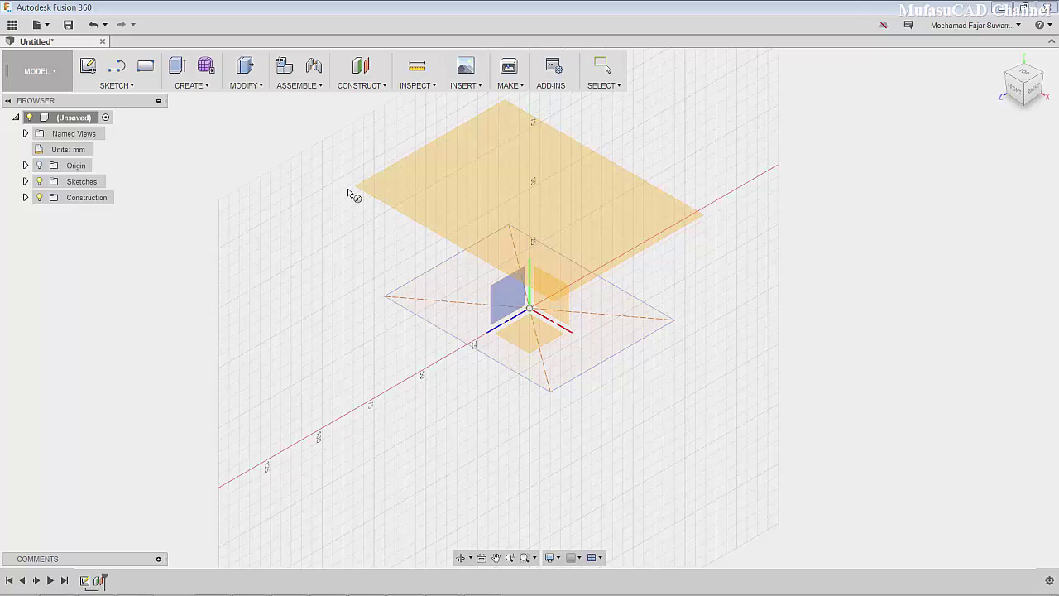
left_click(474, 185)
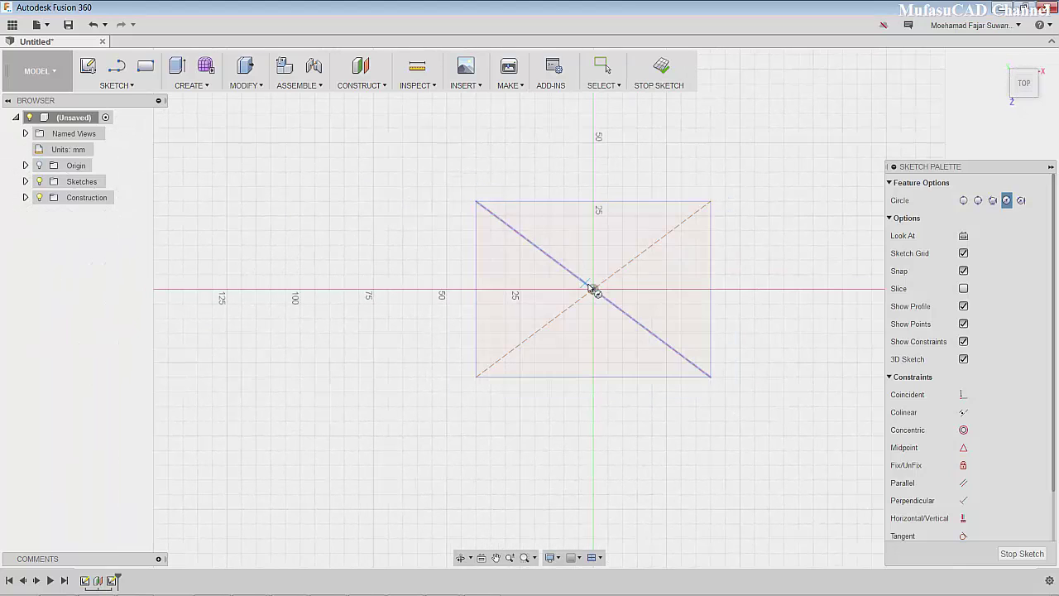
left_click(594, 290)
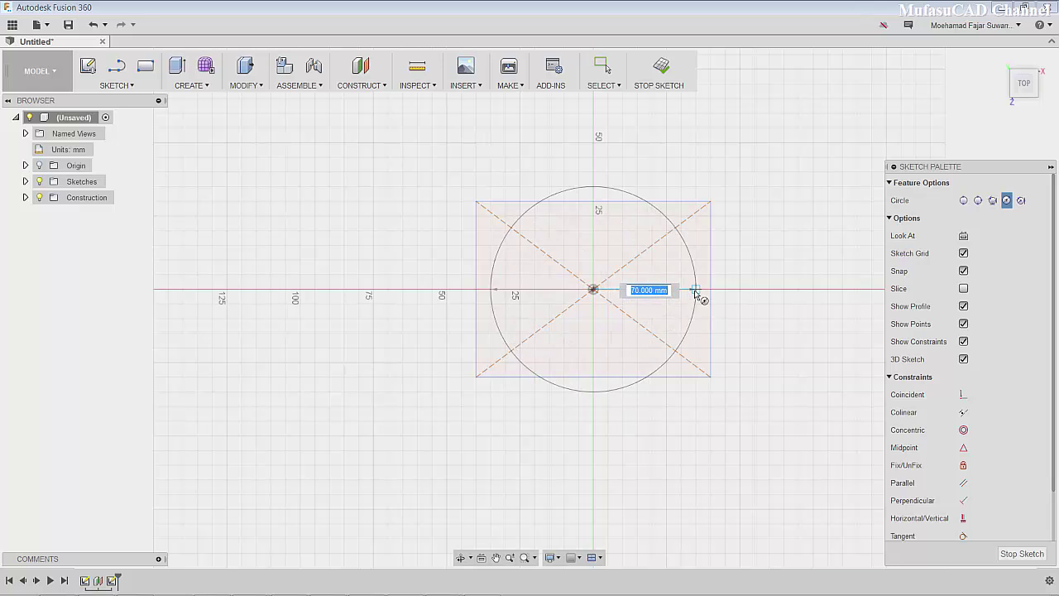
left_click(680, 290)
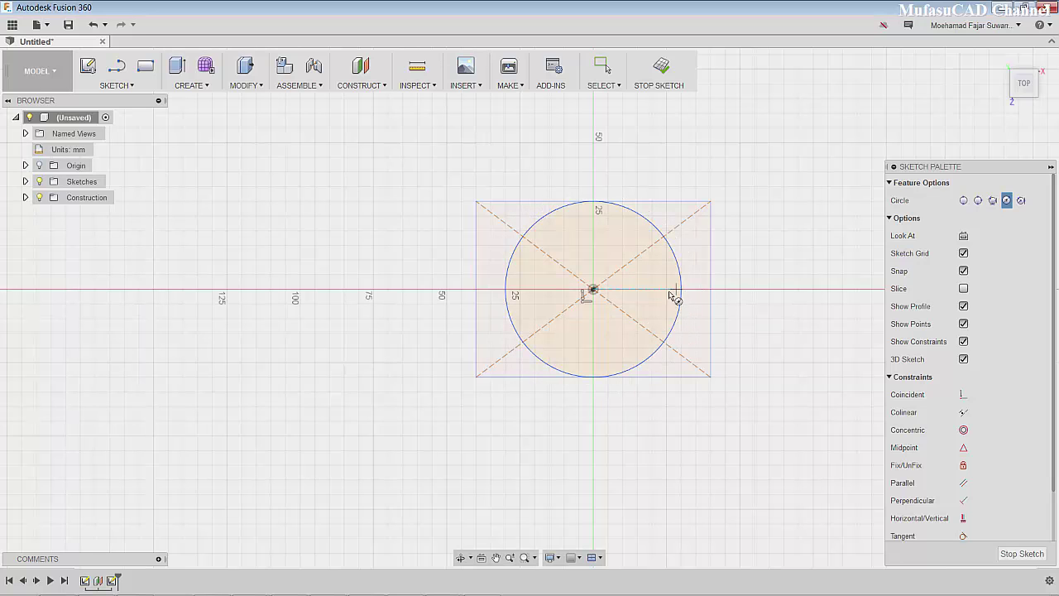
left_click(667, 68)
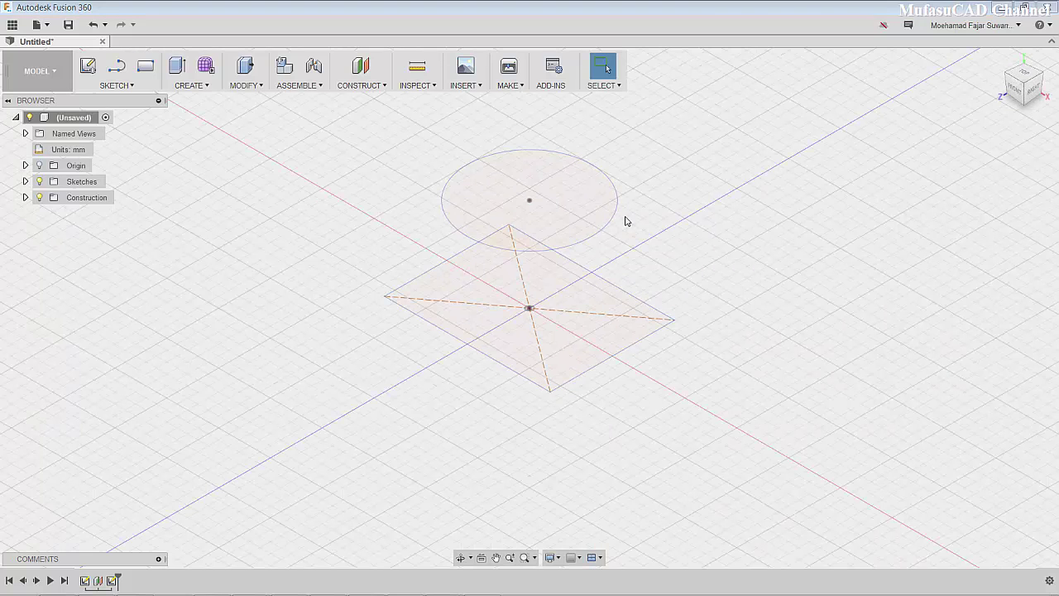
mouse_move(626, 221)
middle_mouse_down("shift")
mouse_move(603, 343)
mouse_move(607, 334)
middle_mouse_up("shift")
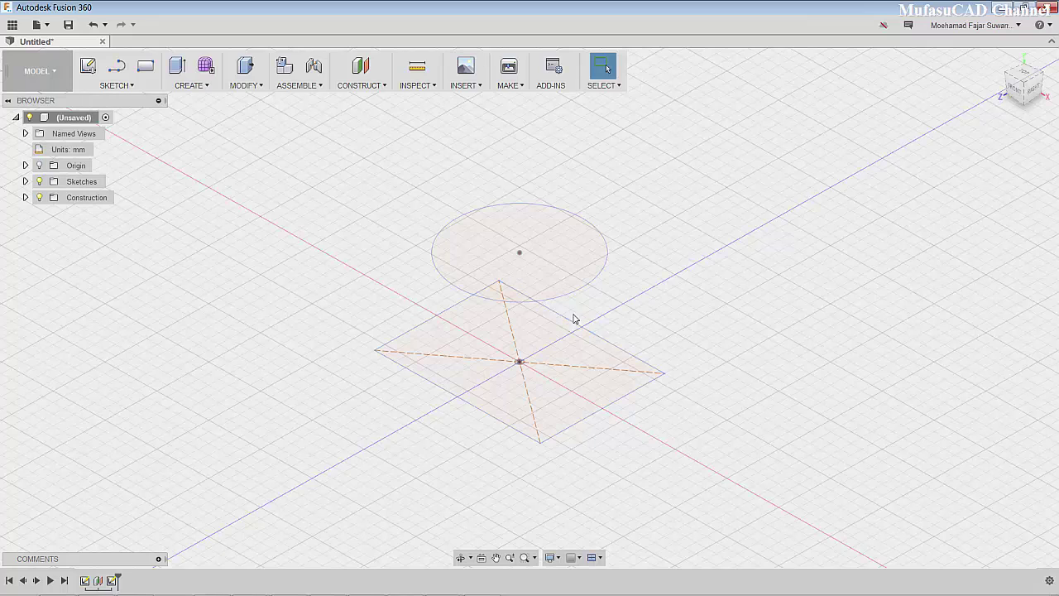
- Start a loft with the rectangle as Profile 1 and the circle as Profile 2
left_click(204, 86)
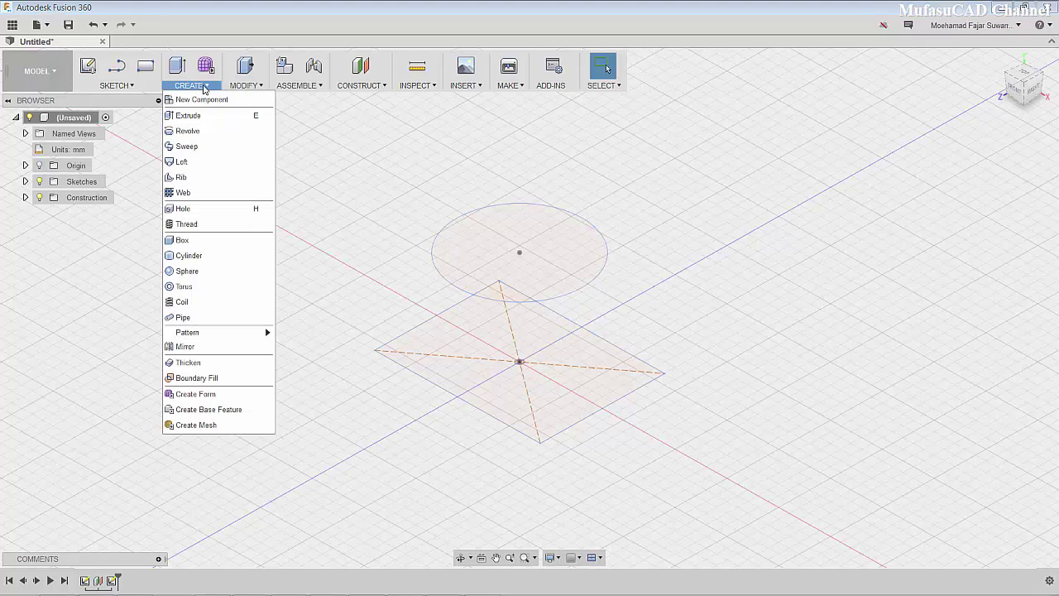
left_click(185, 165)
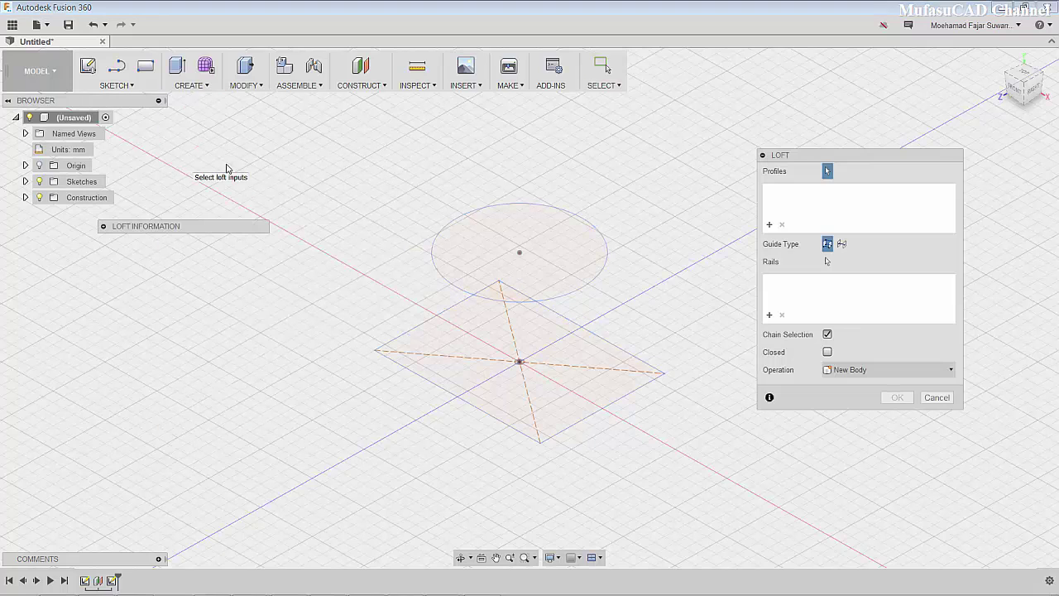
left_click(466, 349)
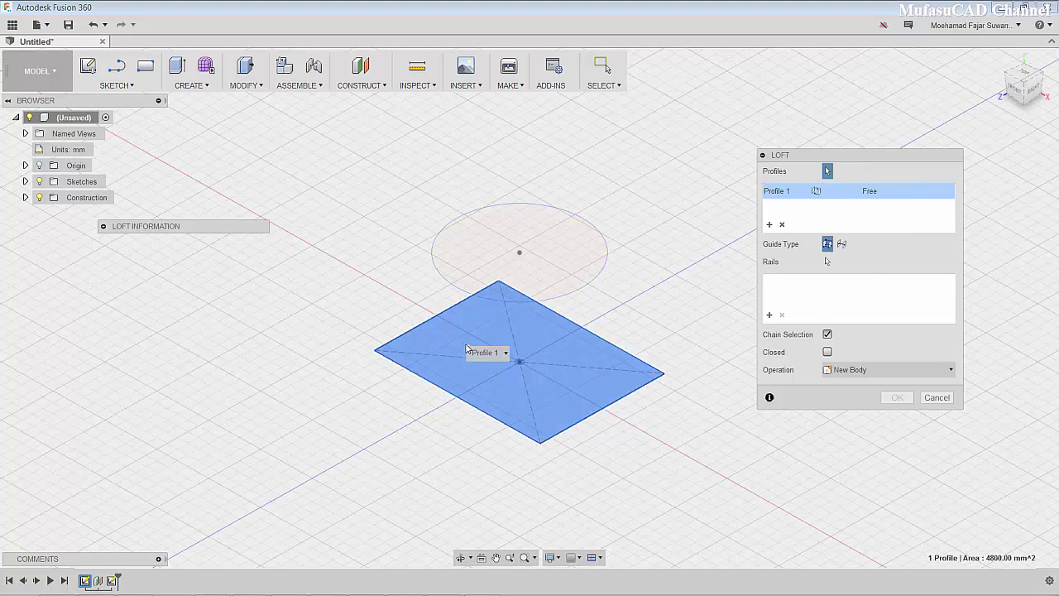
left_click(485, 264)
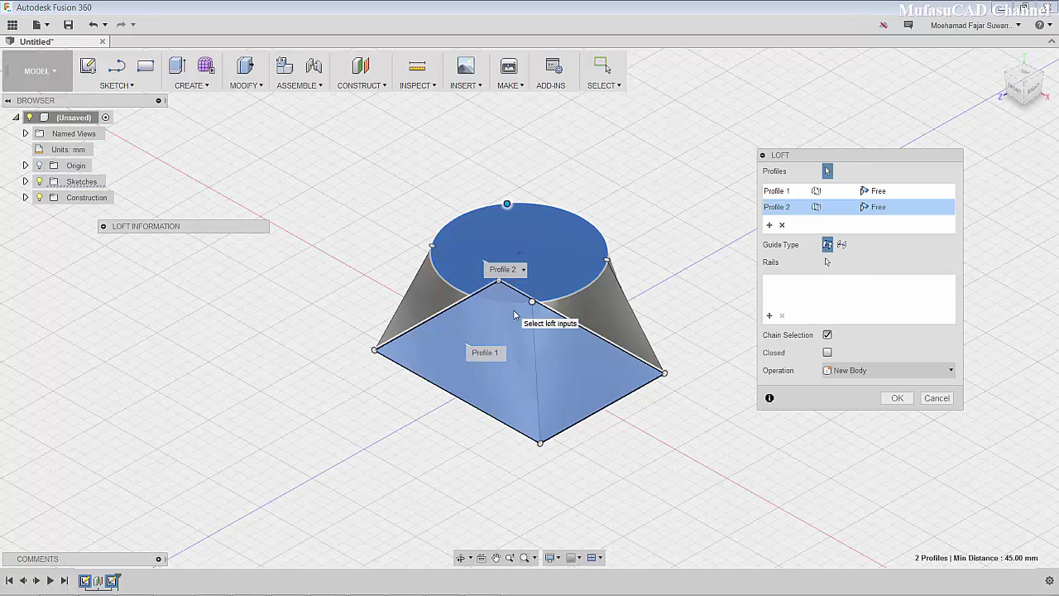
- Set Profile 1 to Direction with takeoff weight 2.00 and takeoff angle 50.0 deg
left_click(899, 193)
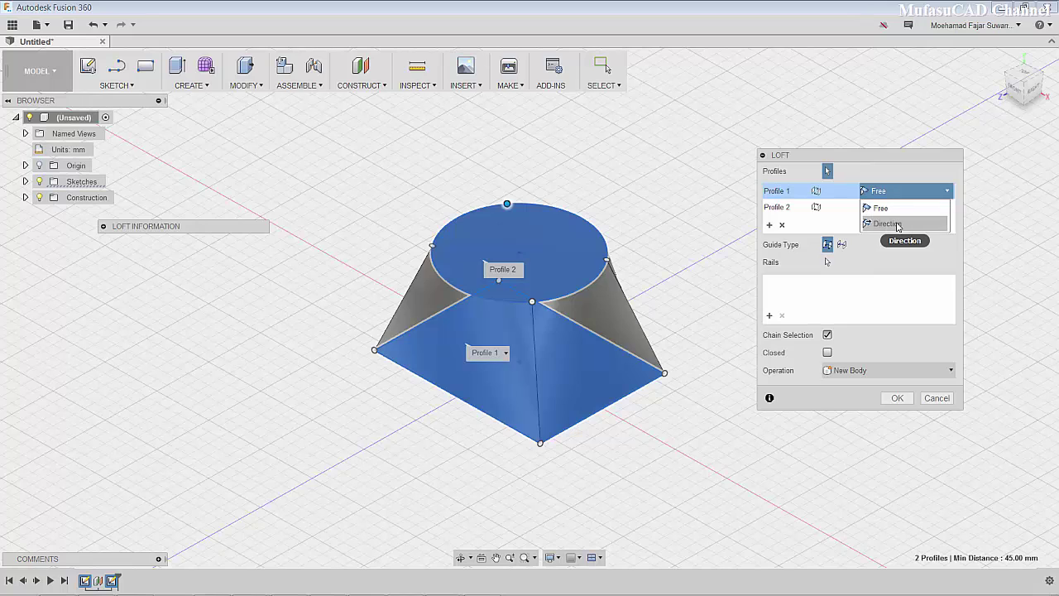
left_click(897, 225)
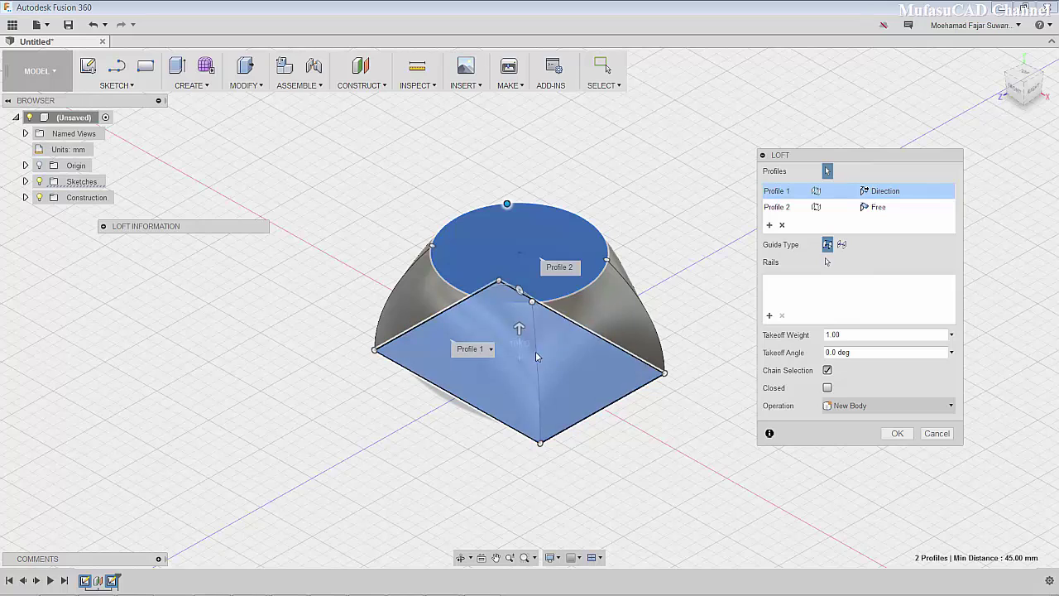
left_click_drag(517, 330, 521, 301)
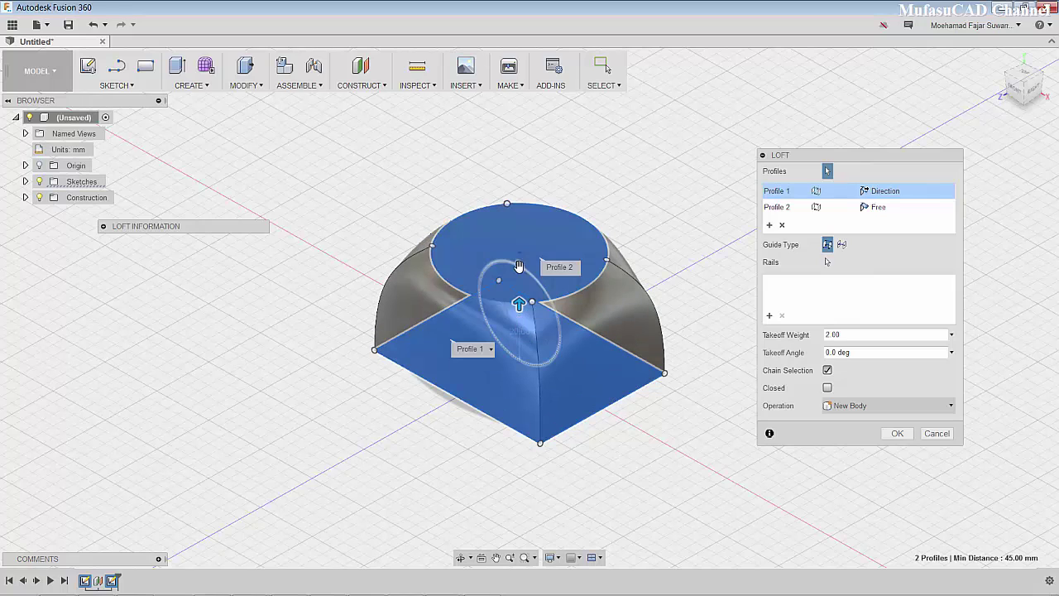
mouse_move(532, 285)
left_mouse_down()
mouse_move(534, 276)
mouse_move(549, 300)
left_mouse_up()
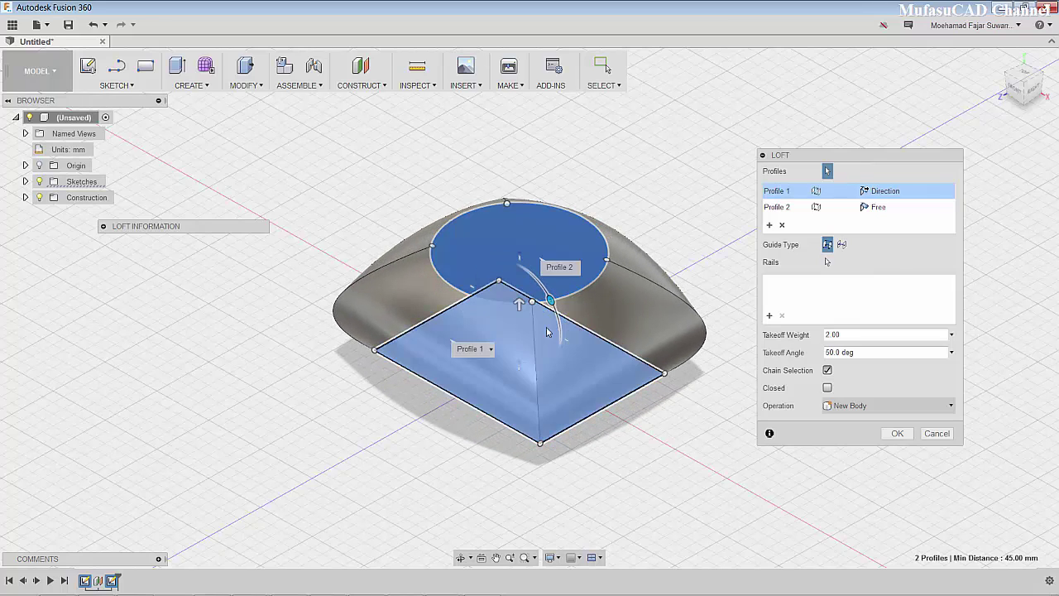
left_click(867, 212)
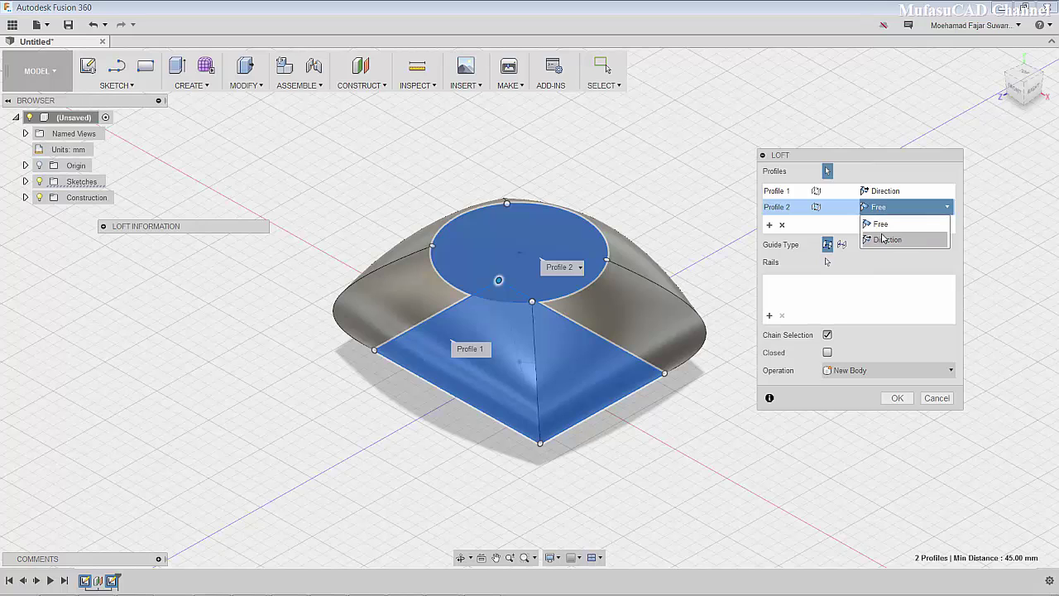
- Set the circle end to Direction with takeoff weight 2.50 and create the lofted solid
left_click(882, 238)
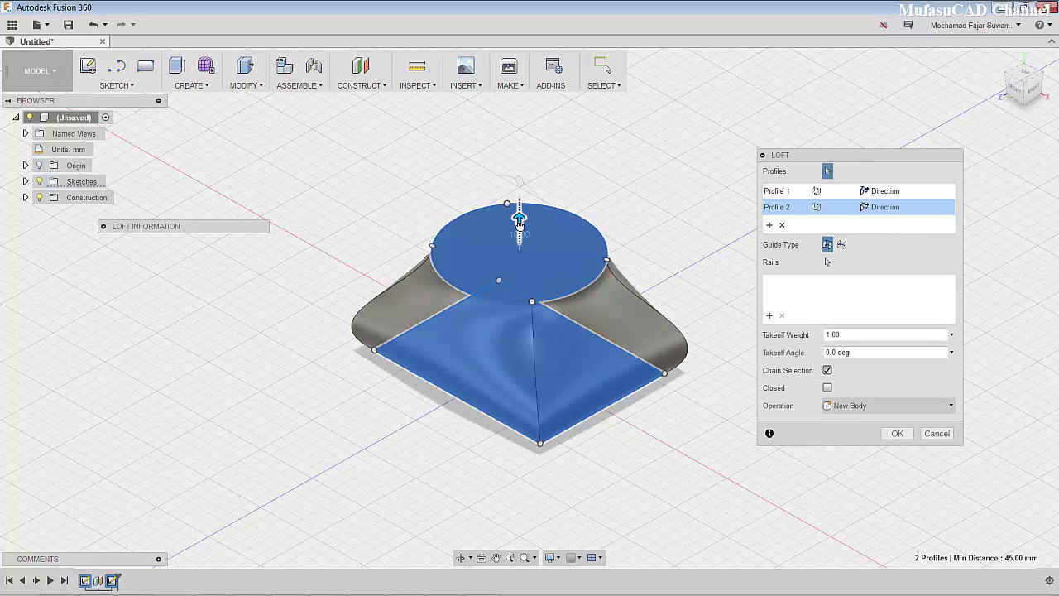
mouse_move(519, 219)
left_mouse_down()
mouse_move(520, 230)
mouse_move(518, 145)
left_mouse_up()
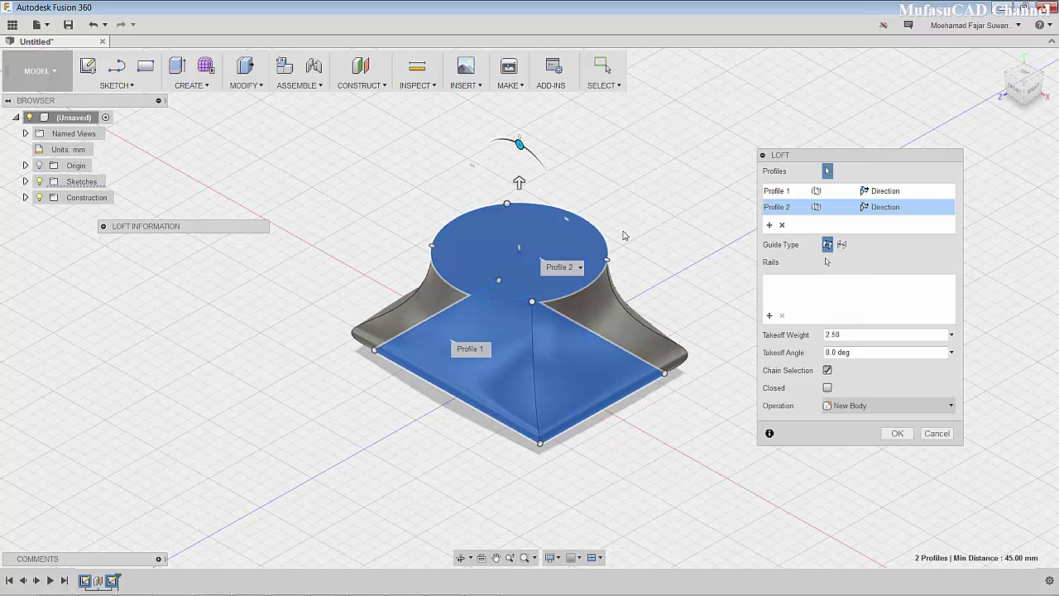
left_click(896, 435)
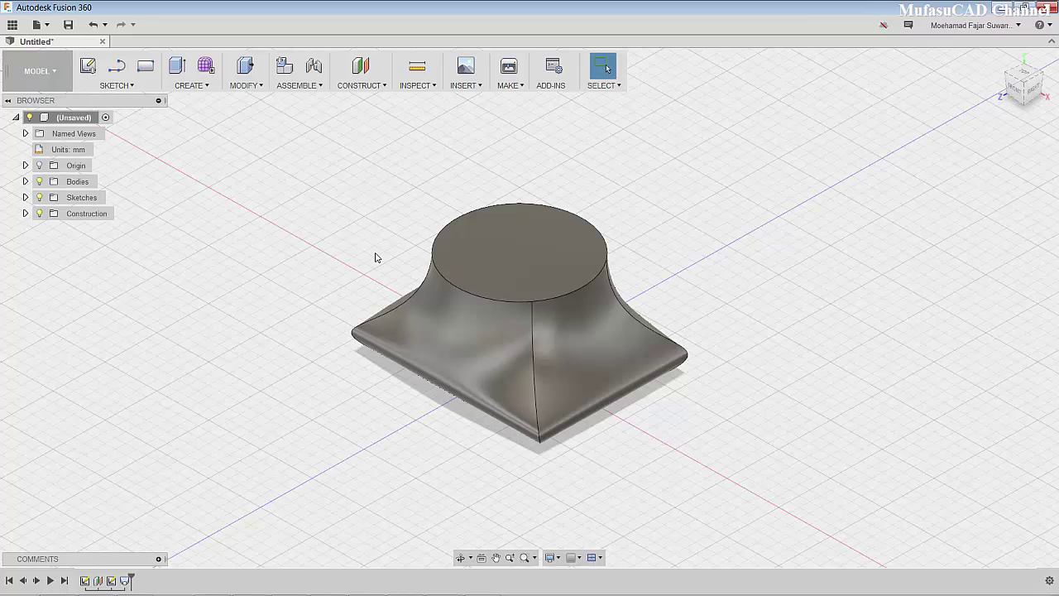
- Undo the loft and draw a horizontal line across the circle's centre on its plane
key("ctrl+z")
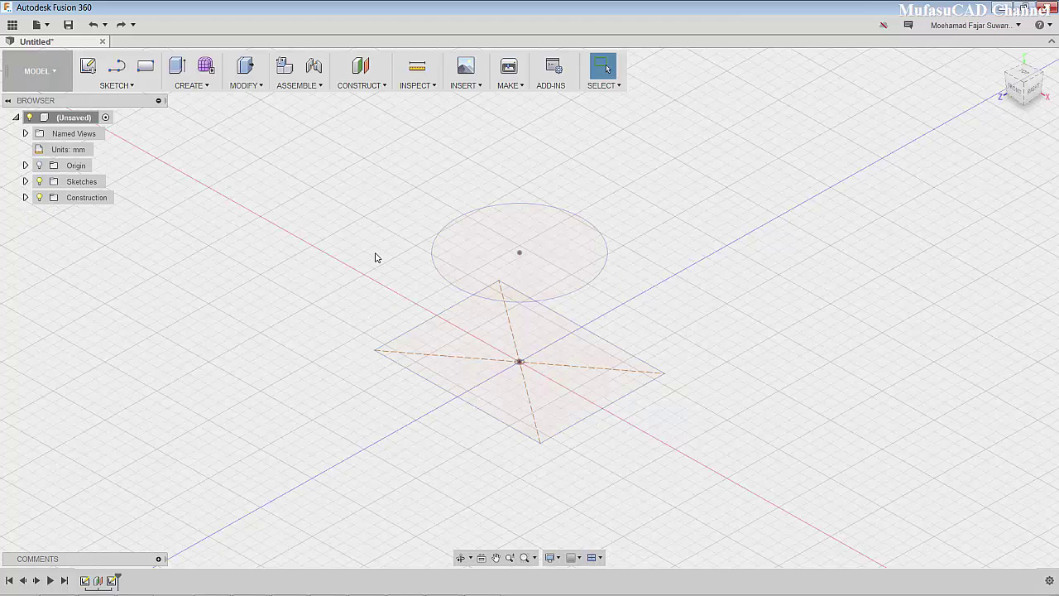
left_click(116, 66)
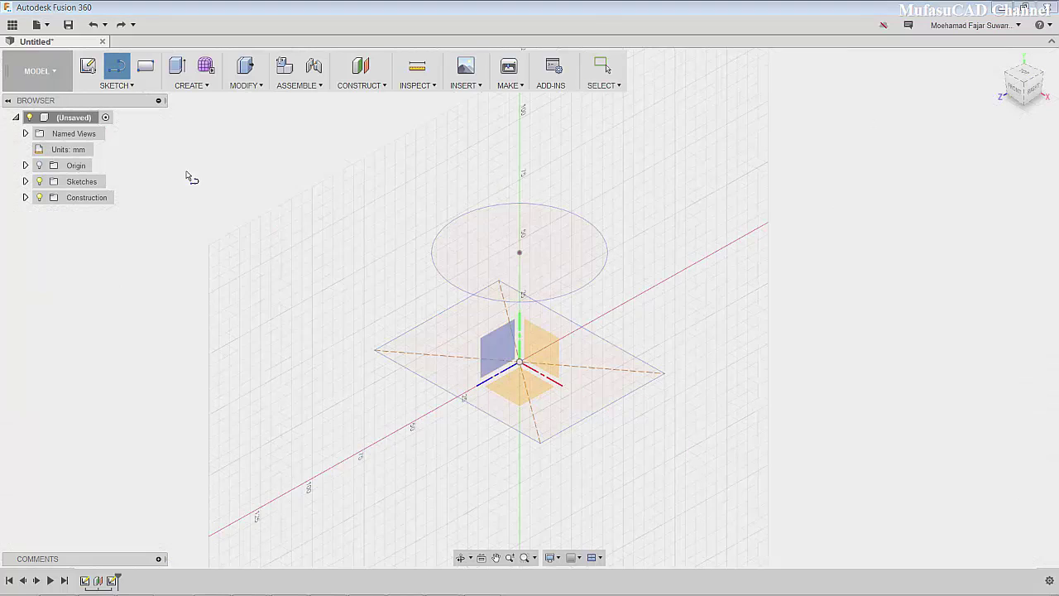
left_click(472, 253)
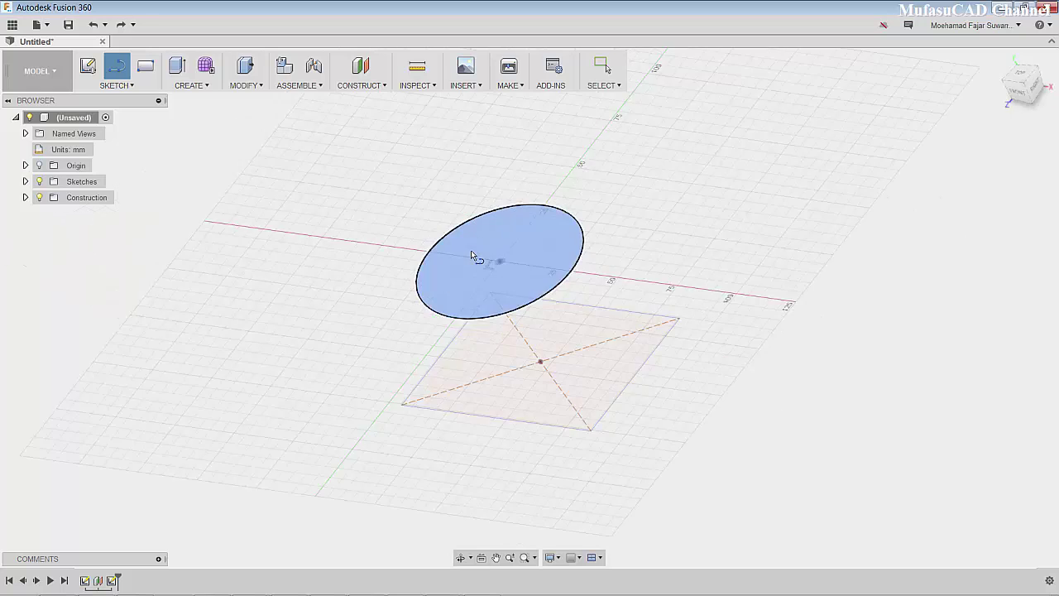
left_click(383, 309)
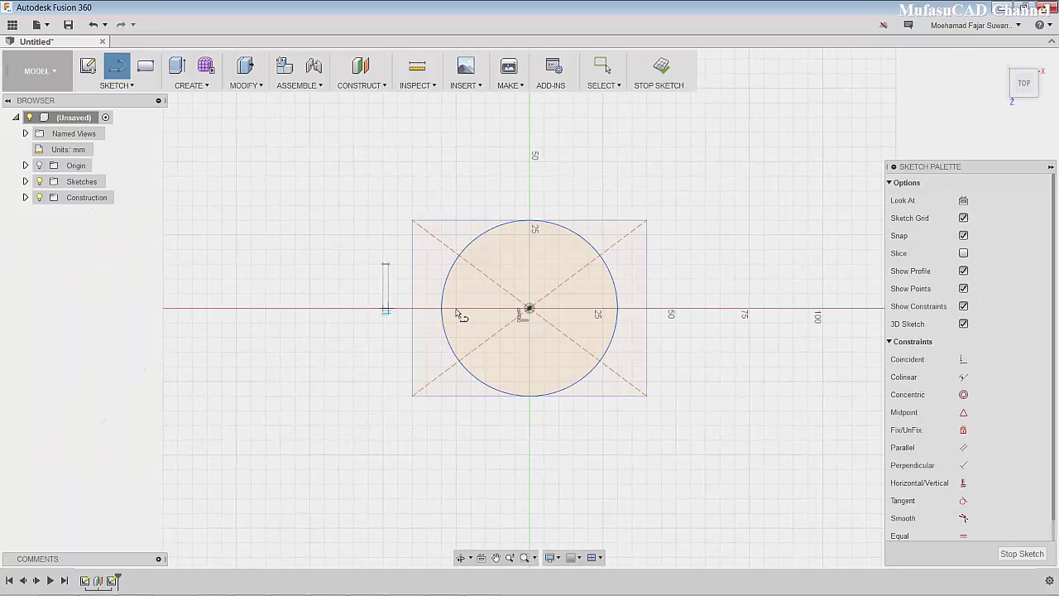
left_click(691, 309)
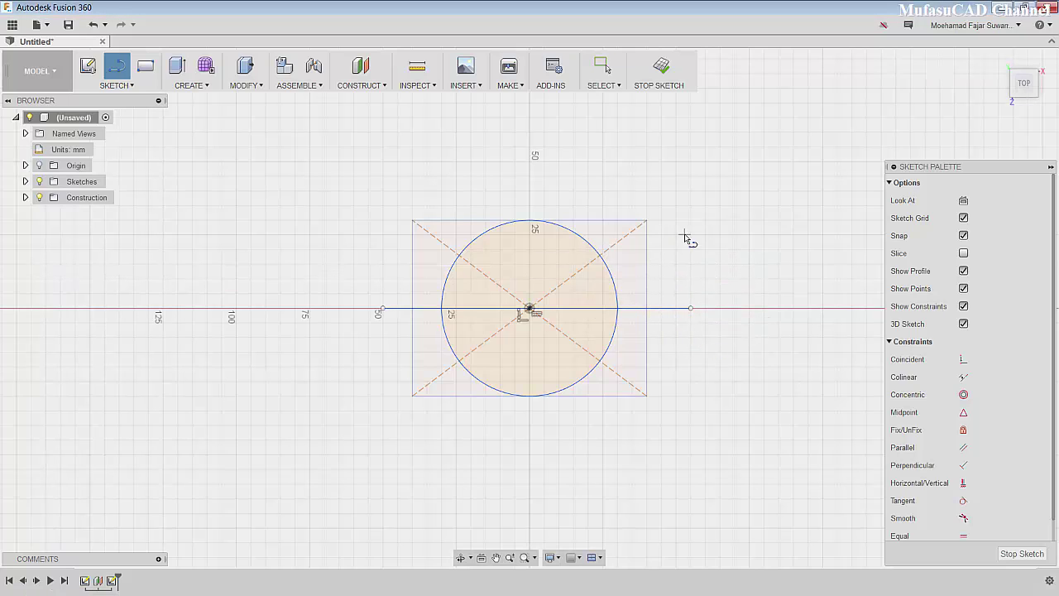
right_click(688, 238)
left_click(720, 240)
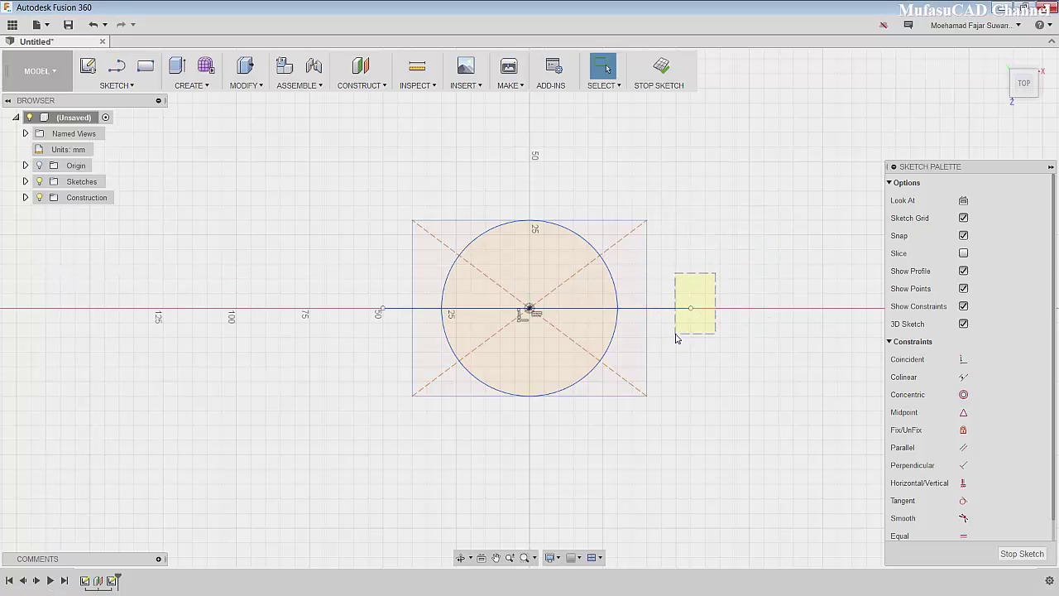
- Convert the line through the circle to a construction line and finish the sketch
left_click_drag(676, 338, 676, 334)
right_click(673, 278)
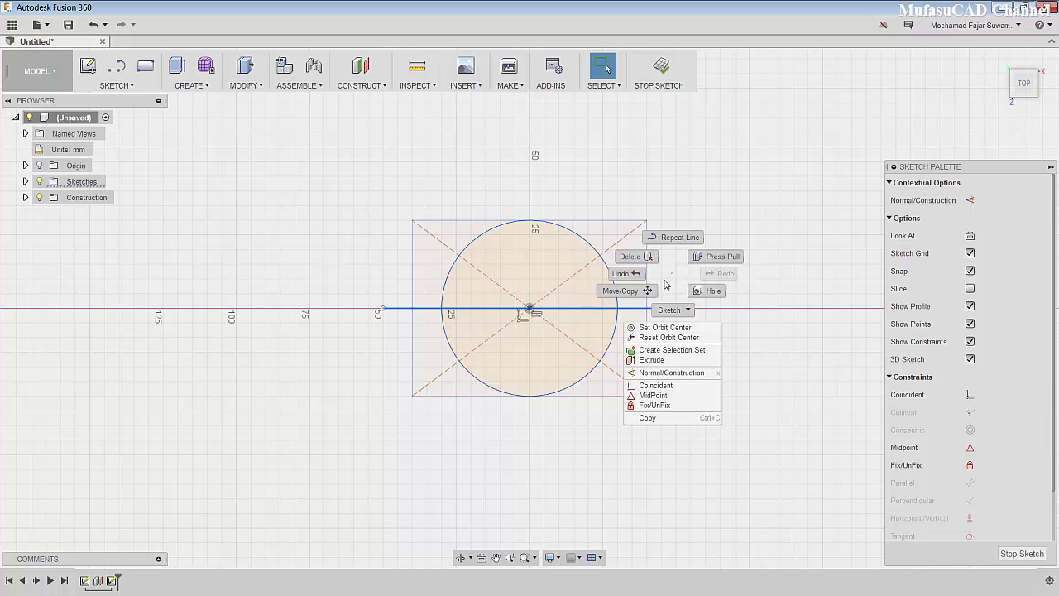
left_click(659, 373)
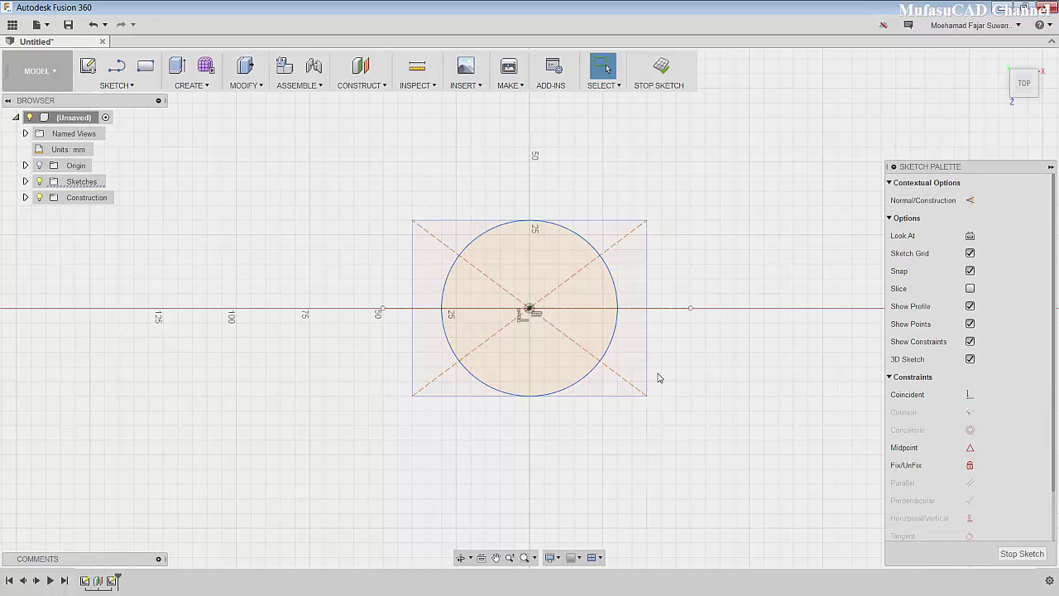
left_click(660, 70)
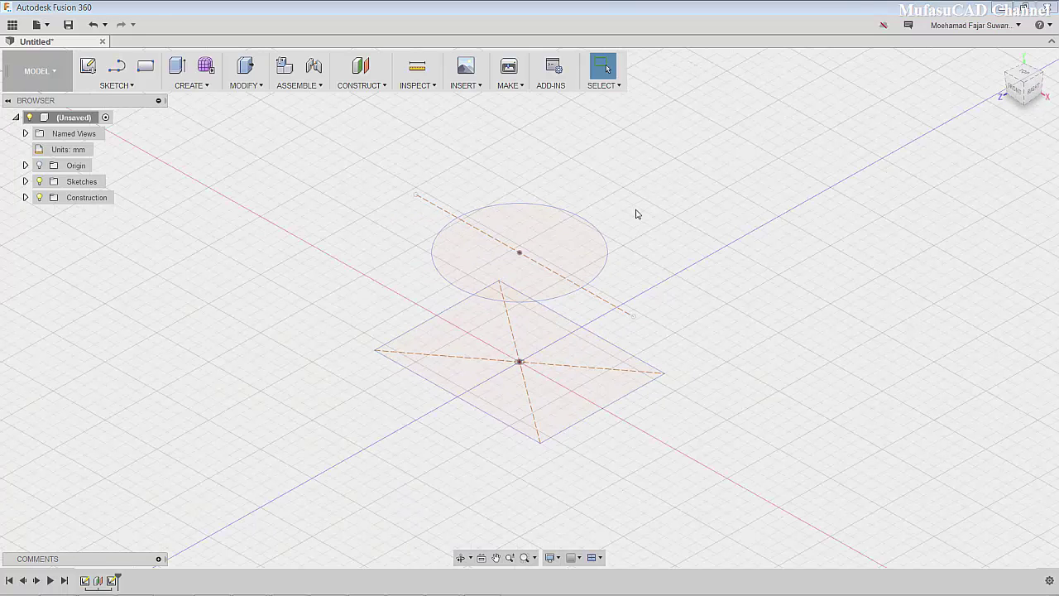
- Draw a curved left spline rail from the circle's edge down to the rectangle's edge
left_click(114, 85)
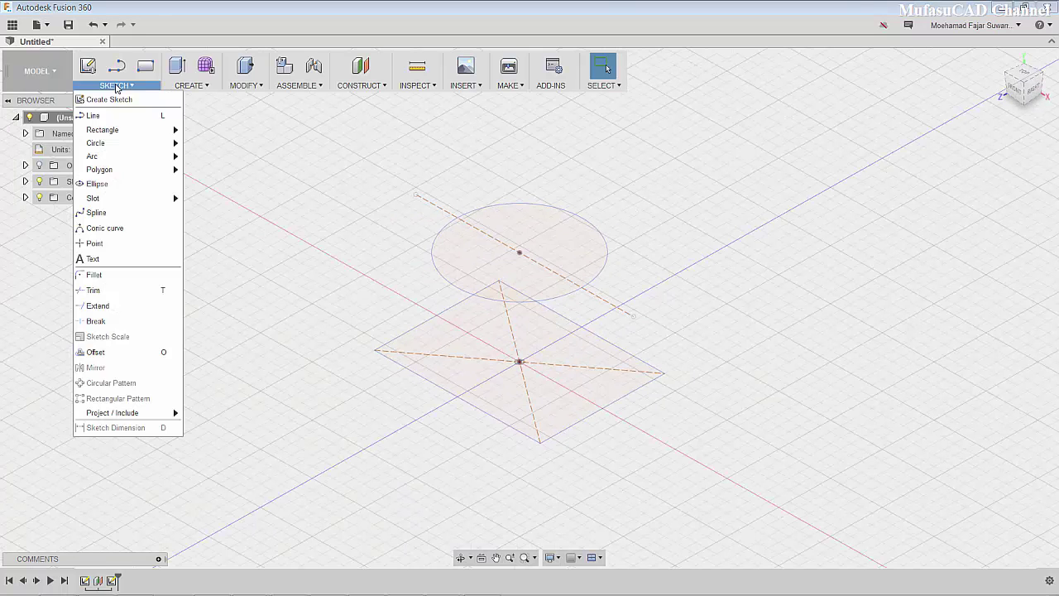
left_click(95, 213)
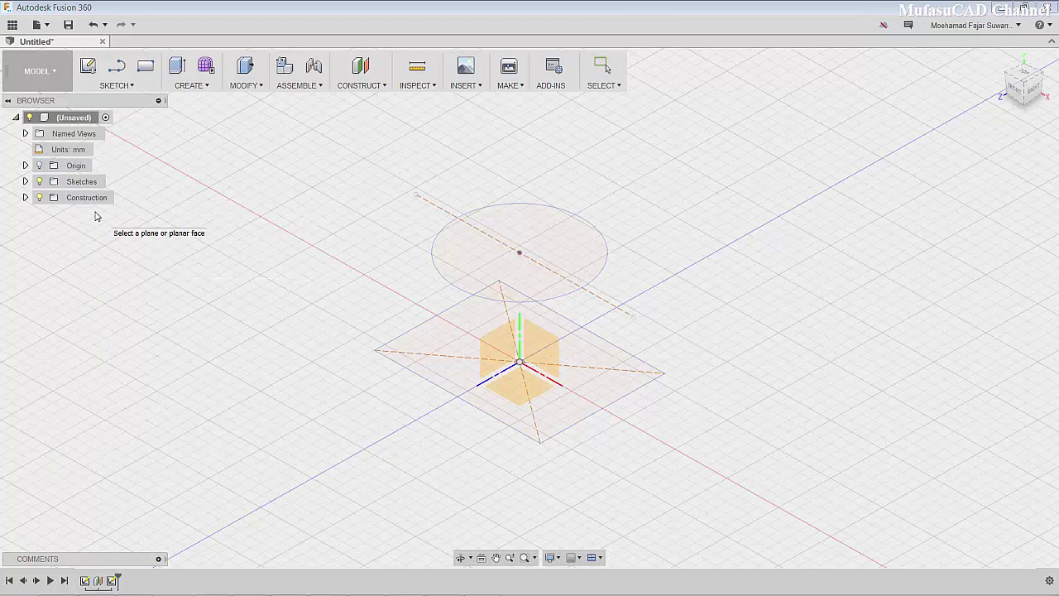
left_click(544, 350)
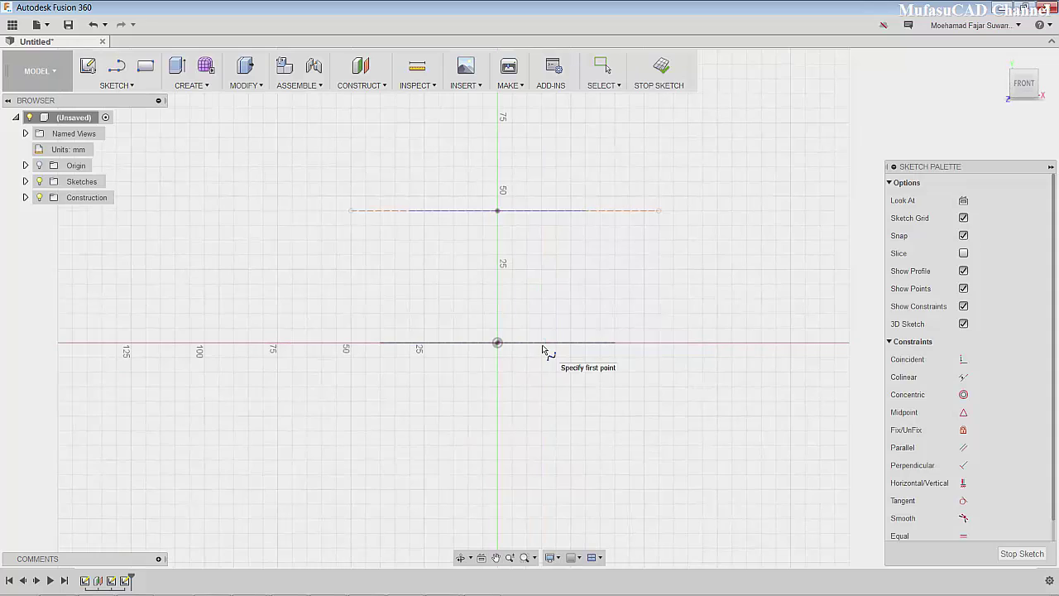
middle_click_drag(427, 251, 418, 263, "shift")
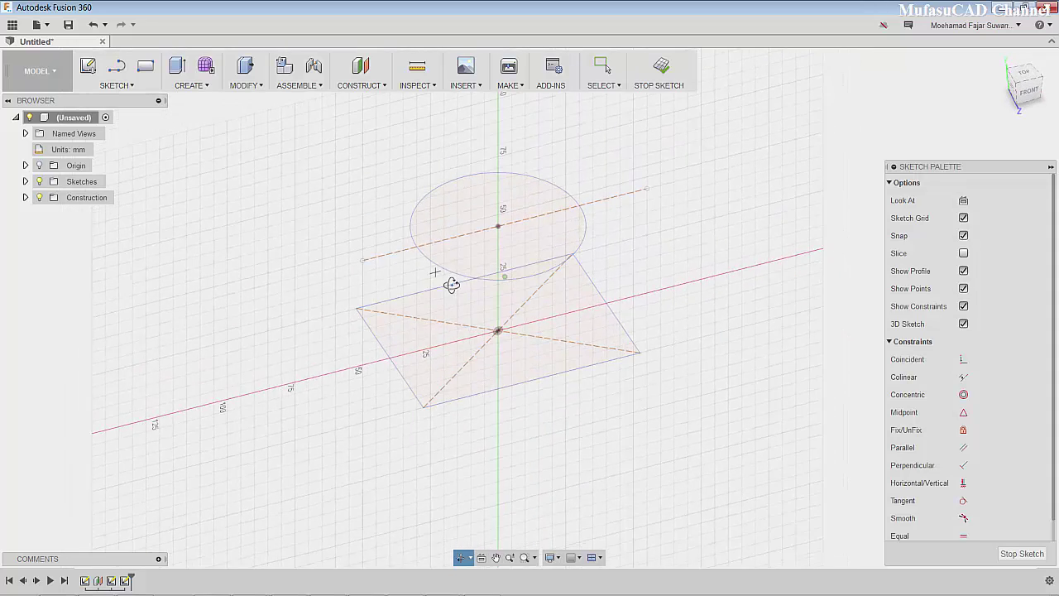
scroll(418, 263, "up", 1)
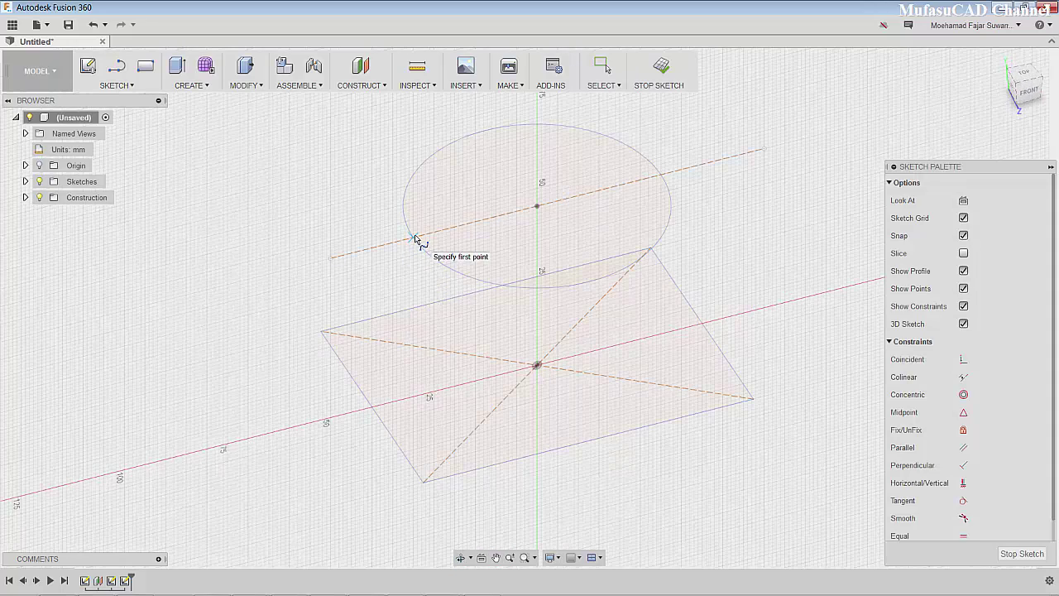
left_click(413, 237)
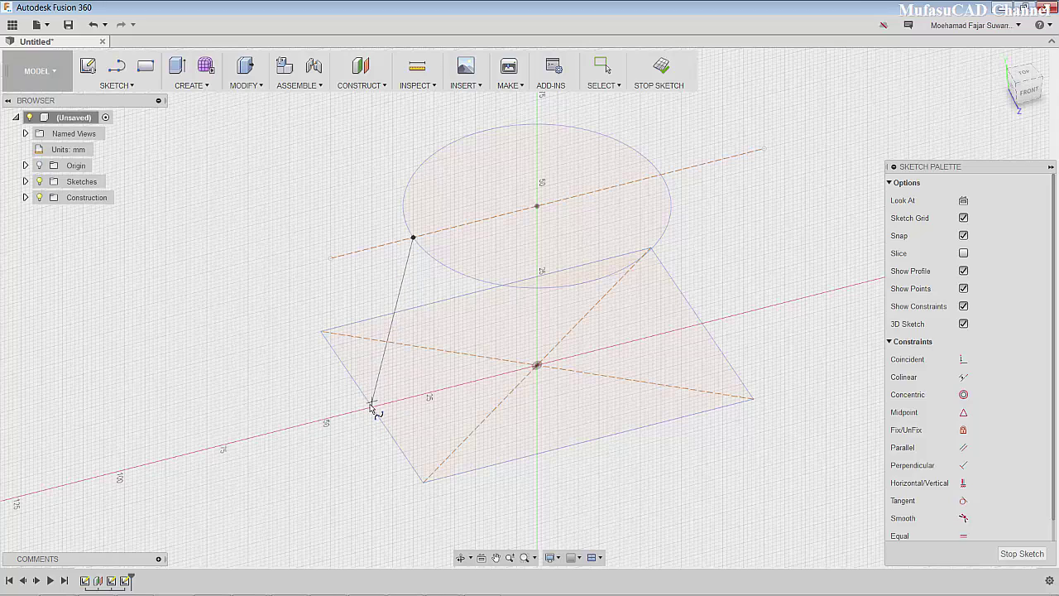
left_click(370, 407)
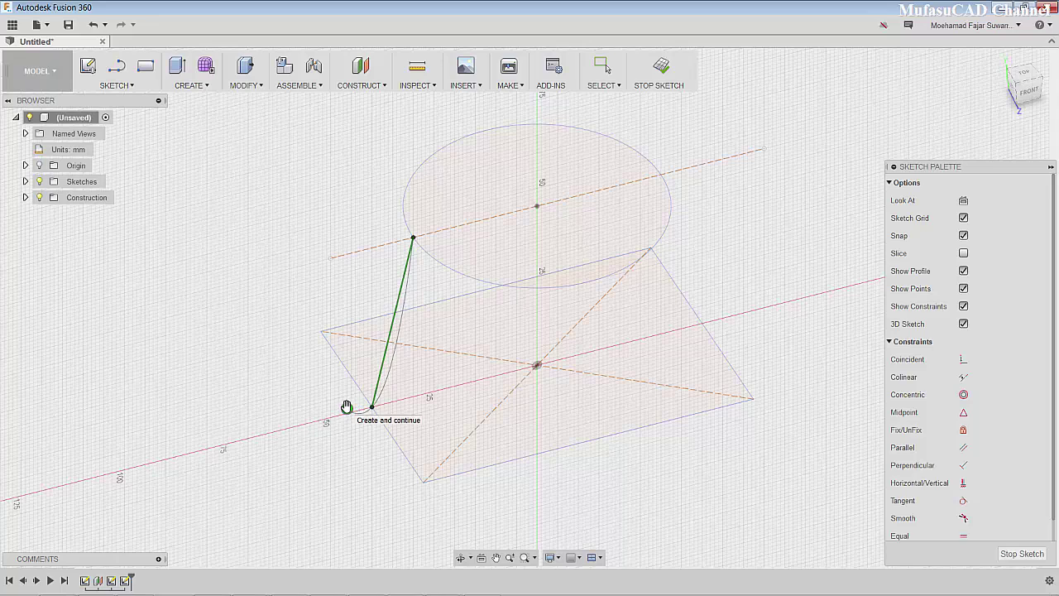
key("Escape")
right_click(364, 203)
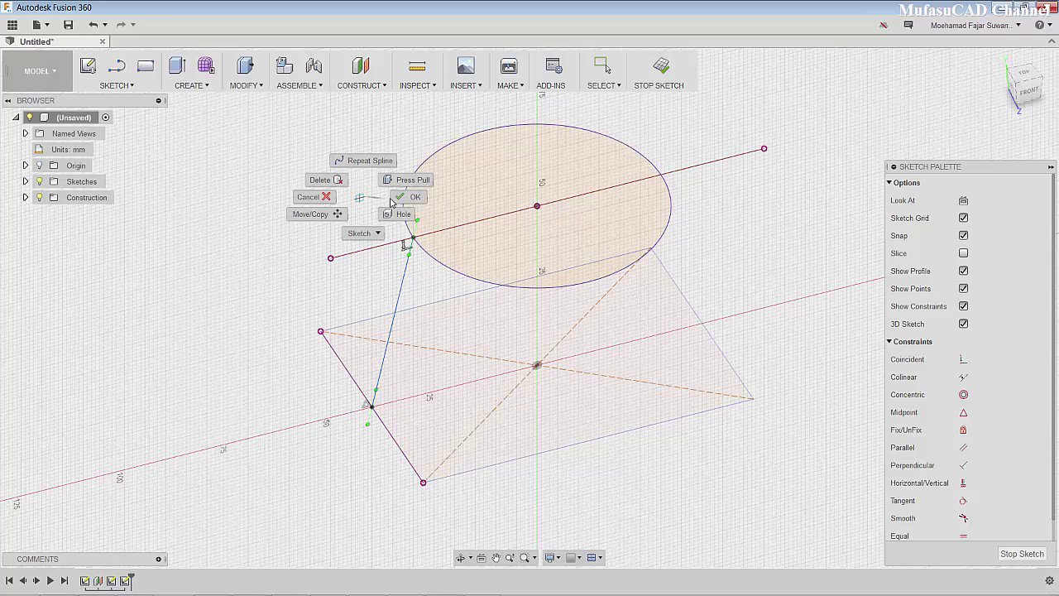
left_click(407, 219)
left_click_drag(418, 224, 413, 198)
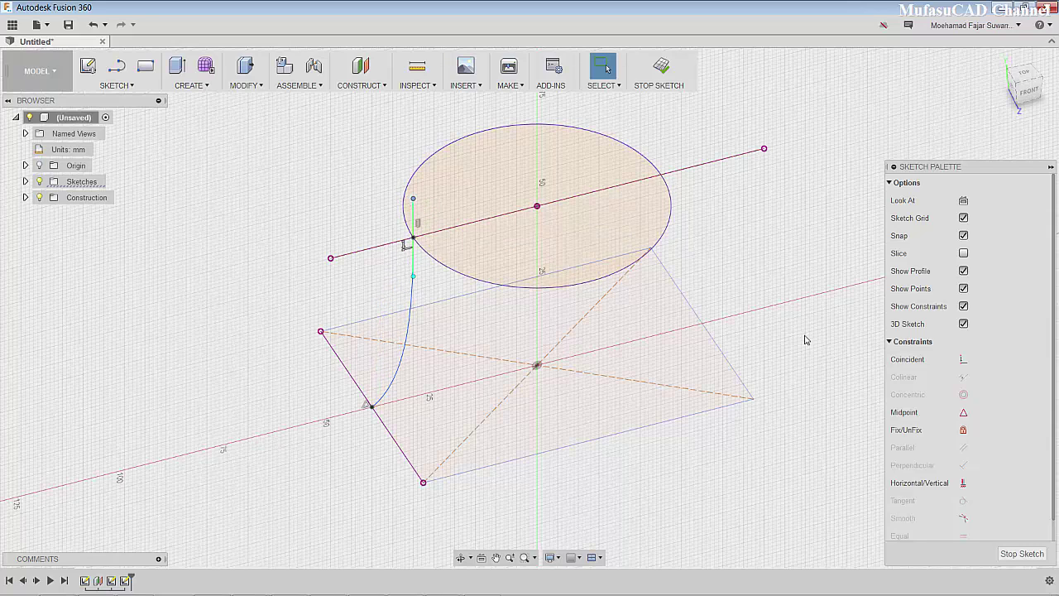
- With 3D Sketch off, draw a curved right spline from the circle to the rectangle's right edge
left_click(963, 324)
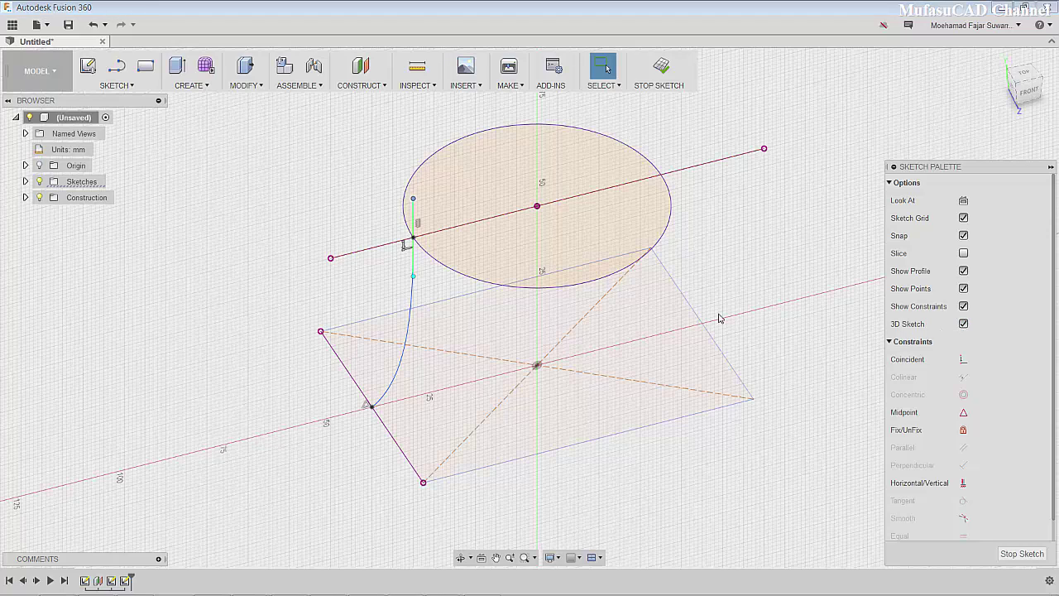
left_click(130, 88)
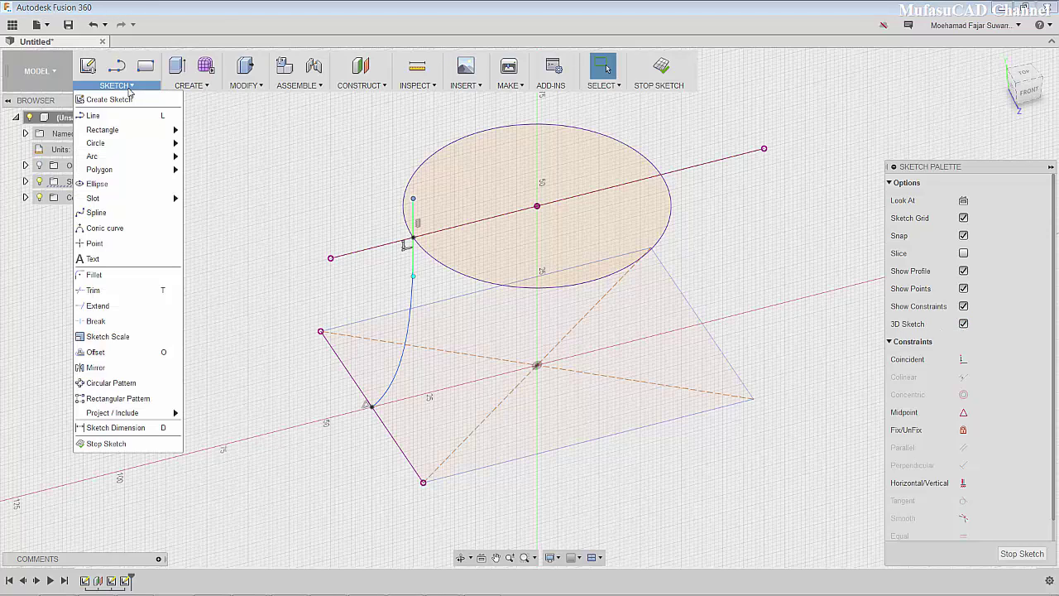
left_click(104, 212)
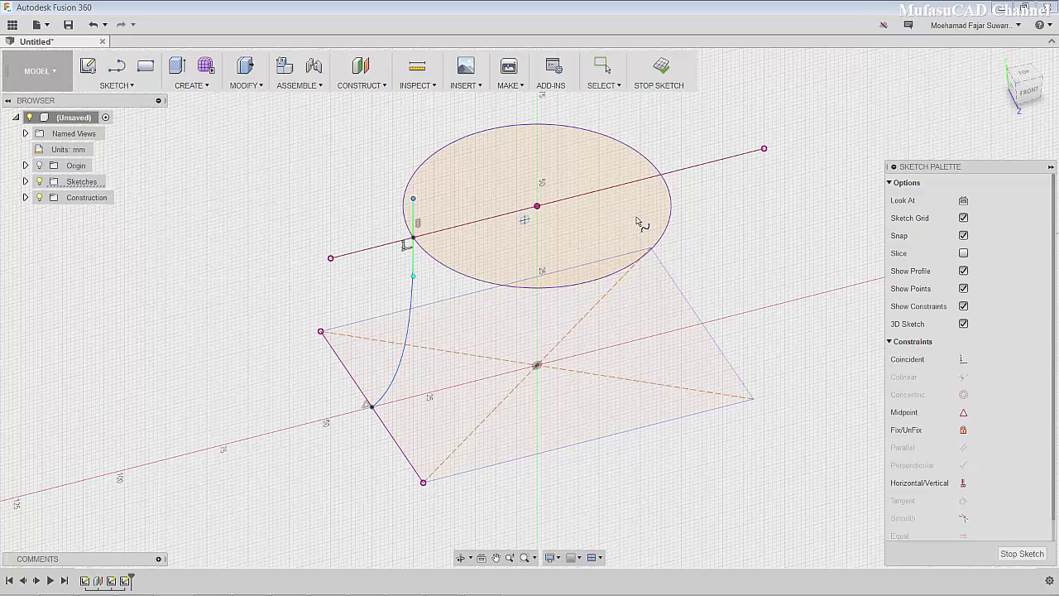
left_click(662, 175)
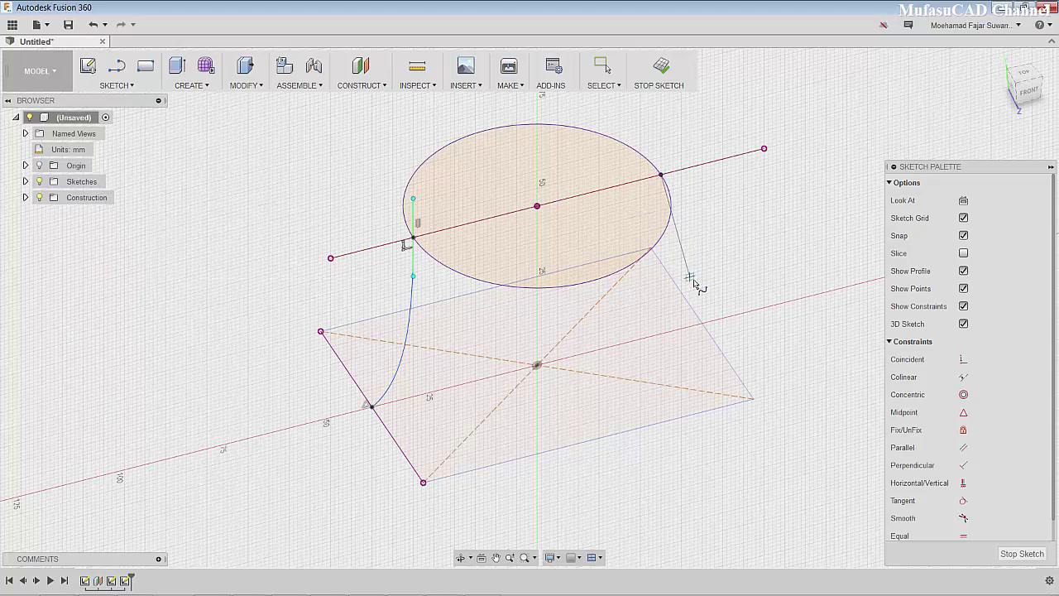
left_click(701, 323)
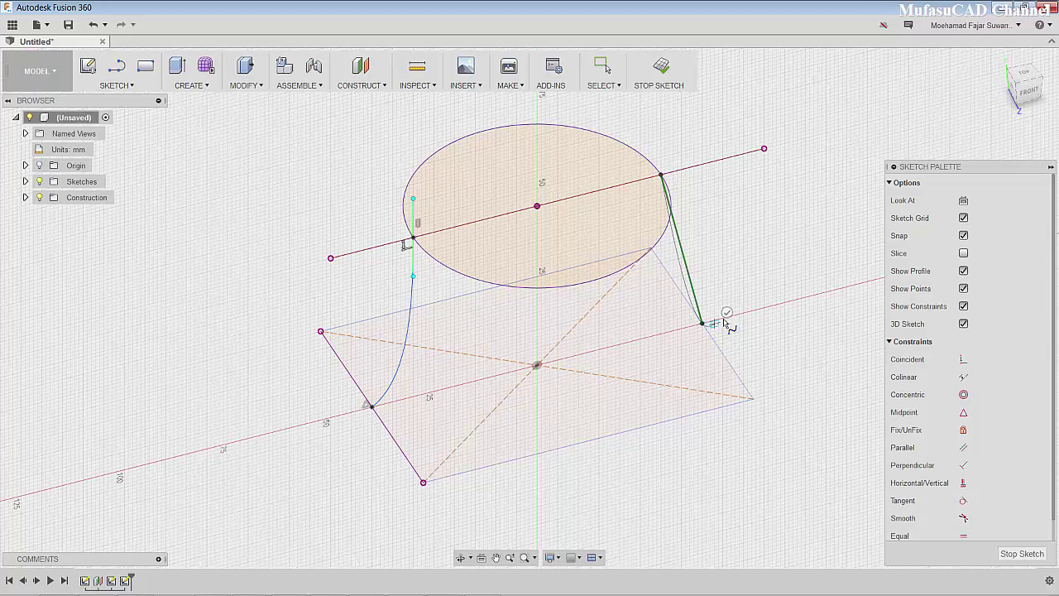
right_click(713, 191)
left_click(767, 192)
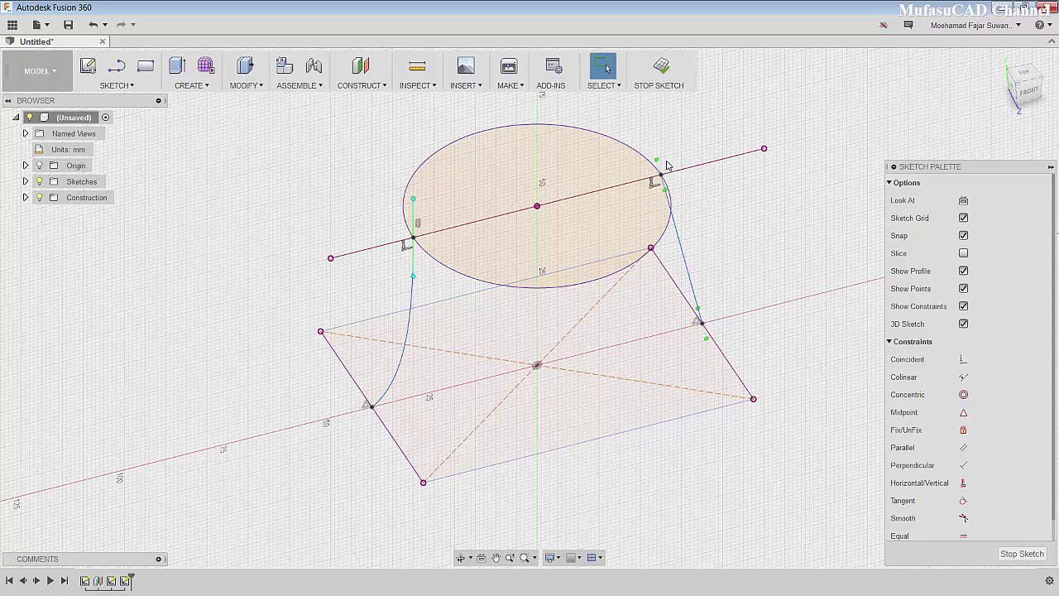
left_click_drag(657, 162, 667, 161)
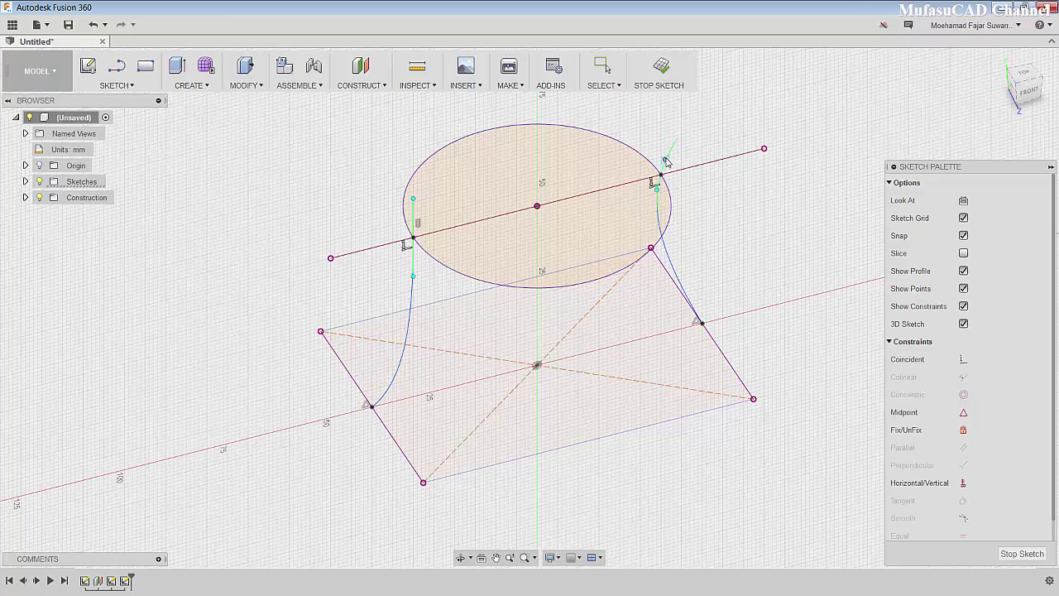
- Finish the rail sketch and delete the long line through the circle
left_click(659, 69)
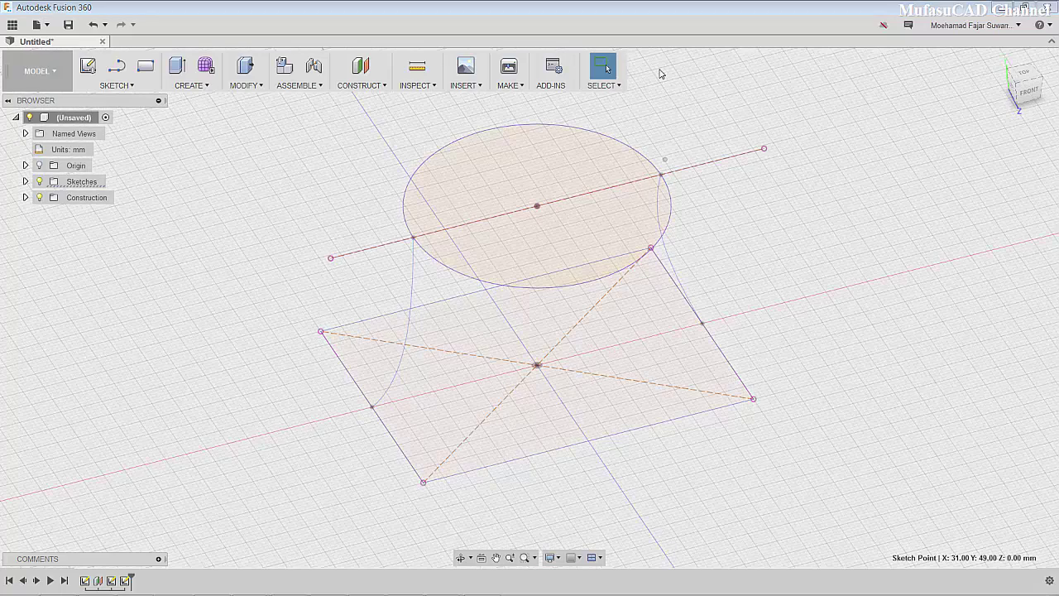
mouse_move(701, 292)
middle_mouse_down()
mouse_move(676, 276)
mouse_move(683, 290)
middle_mouse_up()
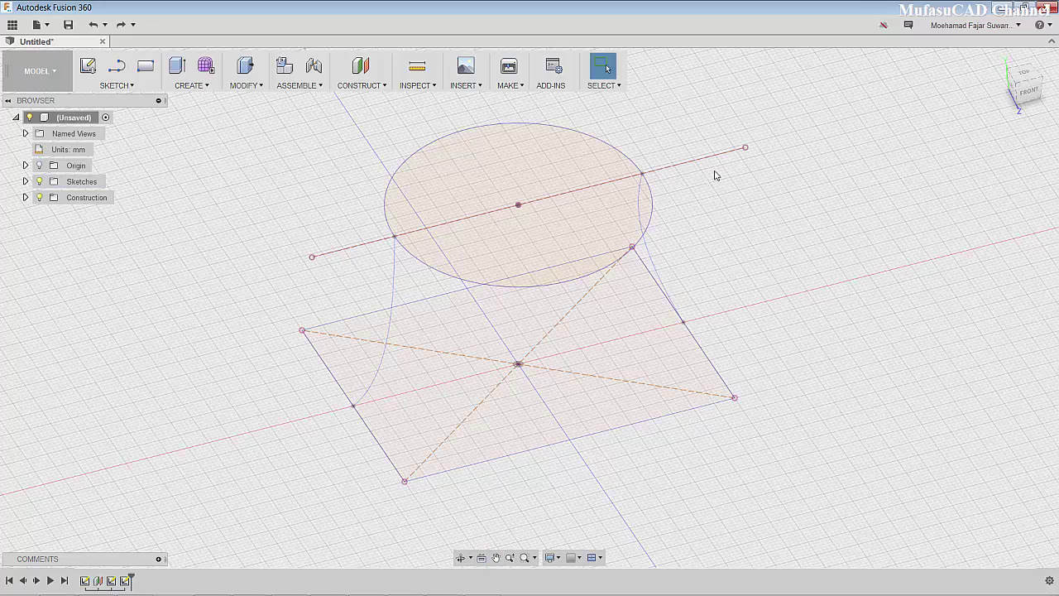
left_click(691, 160)
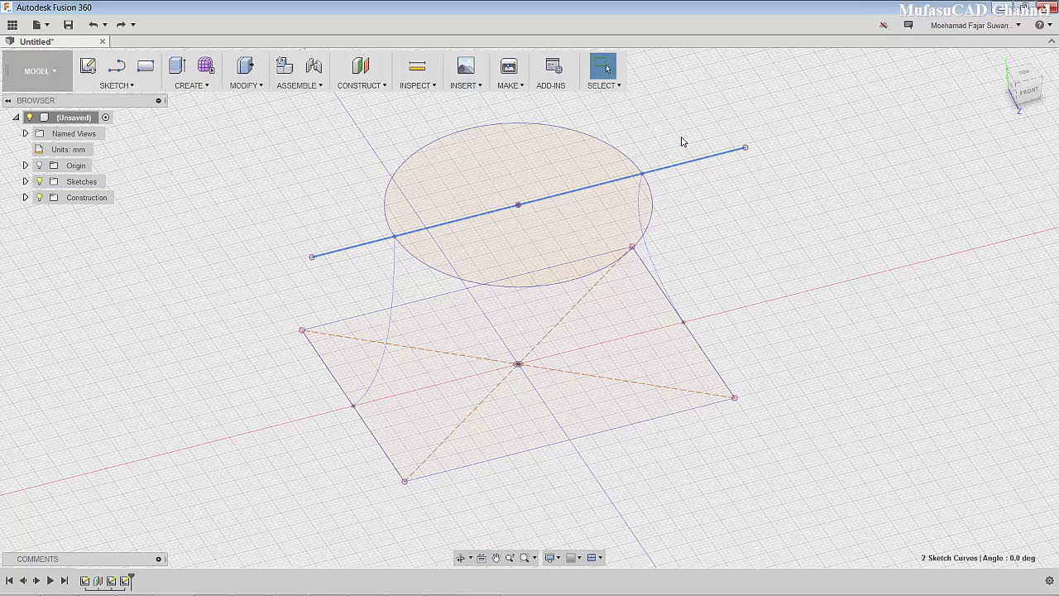
key("Delete")
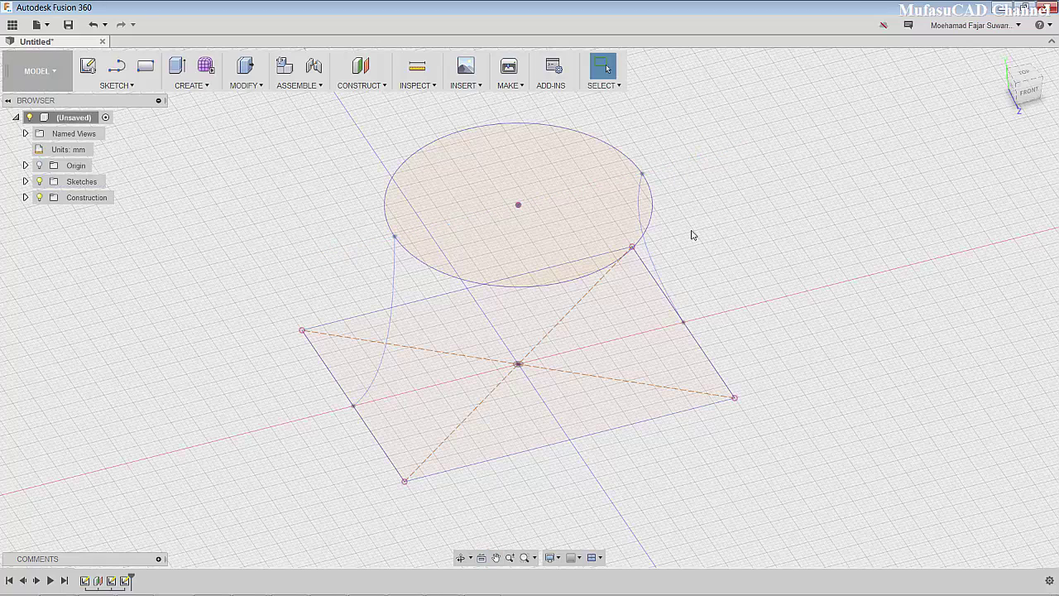
- Loft the rectangle to the circle as a solid using both splines as rails
left_click(189, 86)
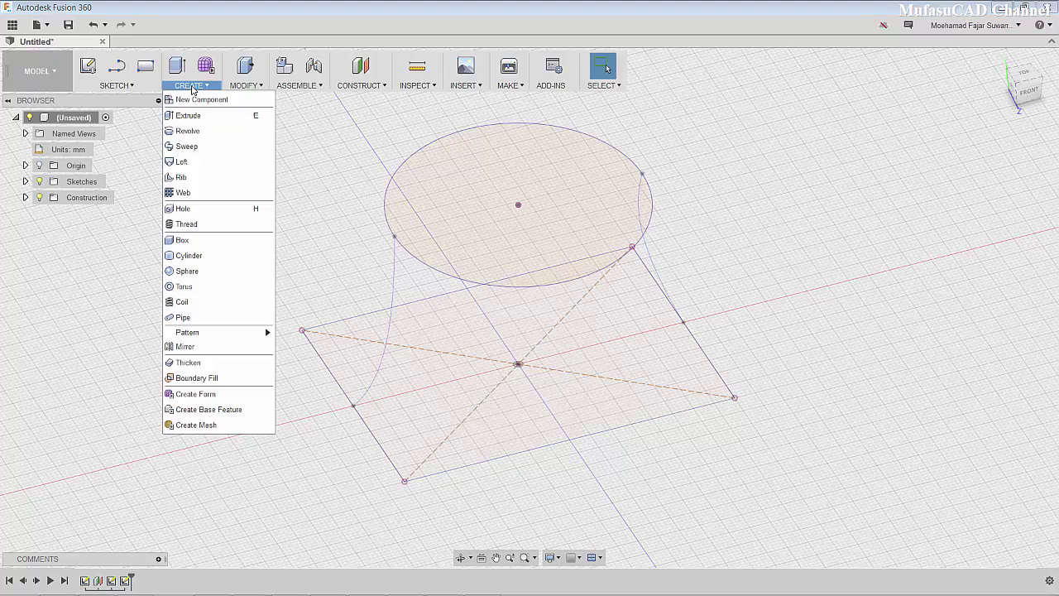
left_click(185, 162)
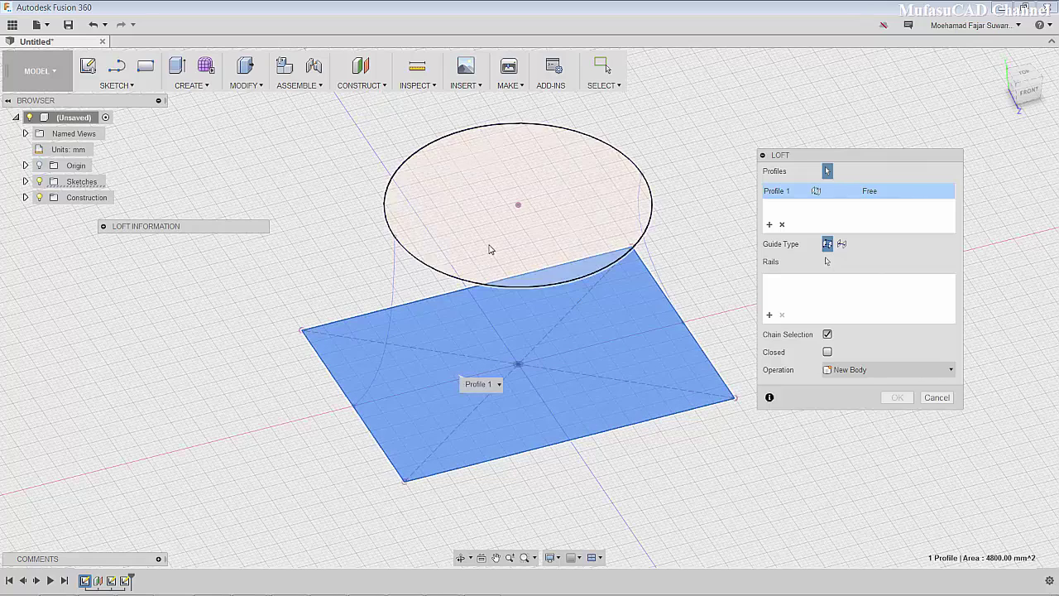
left_click(476, 211)
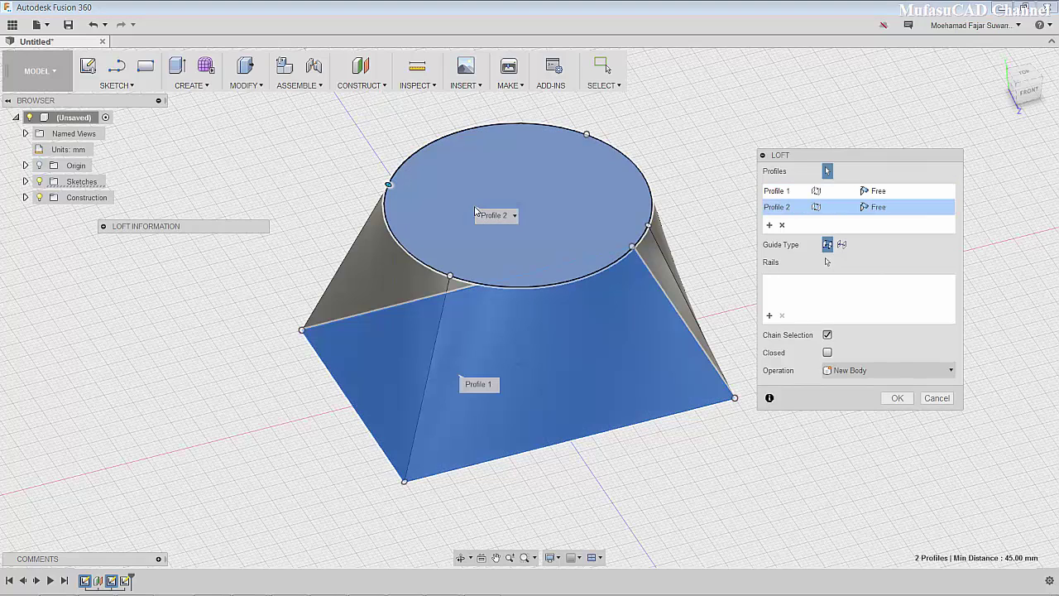
left_click(770, 315)
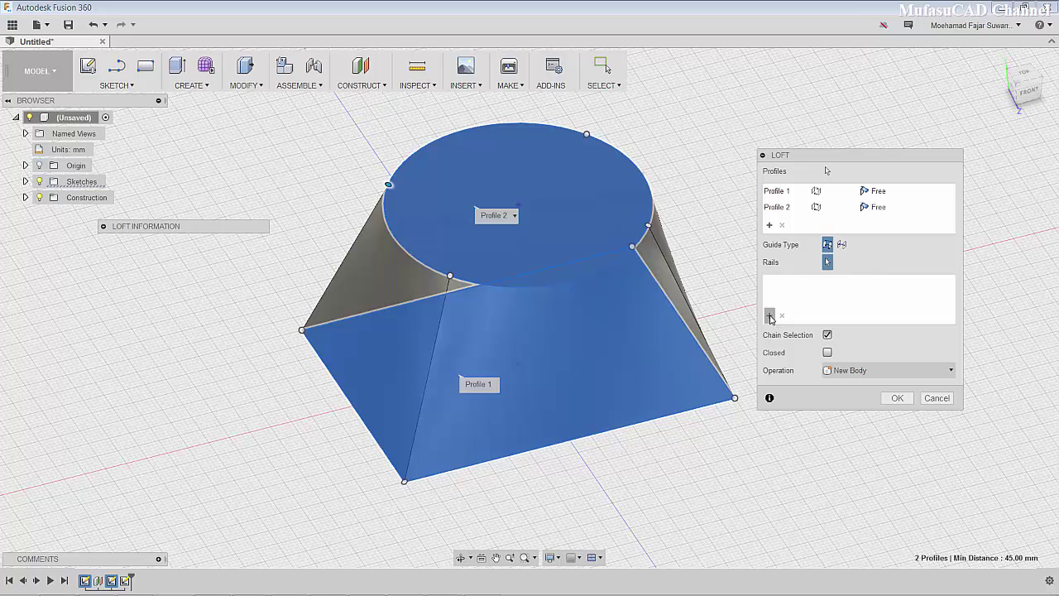
left_click(652, 267)
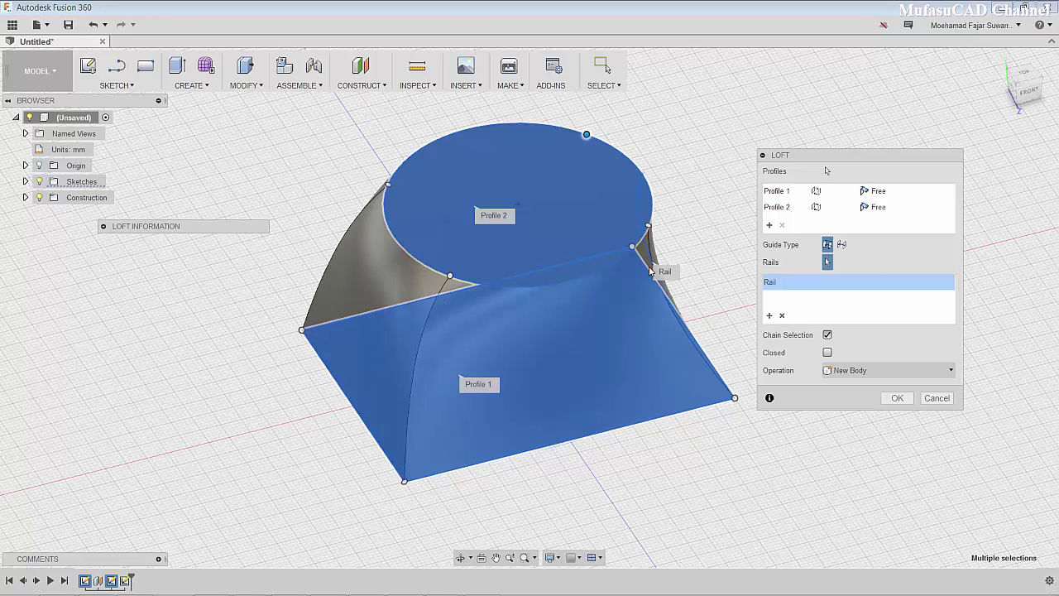
left_click(394, 288)
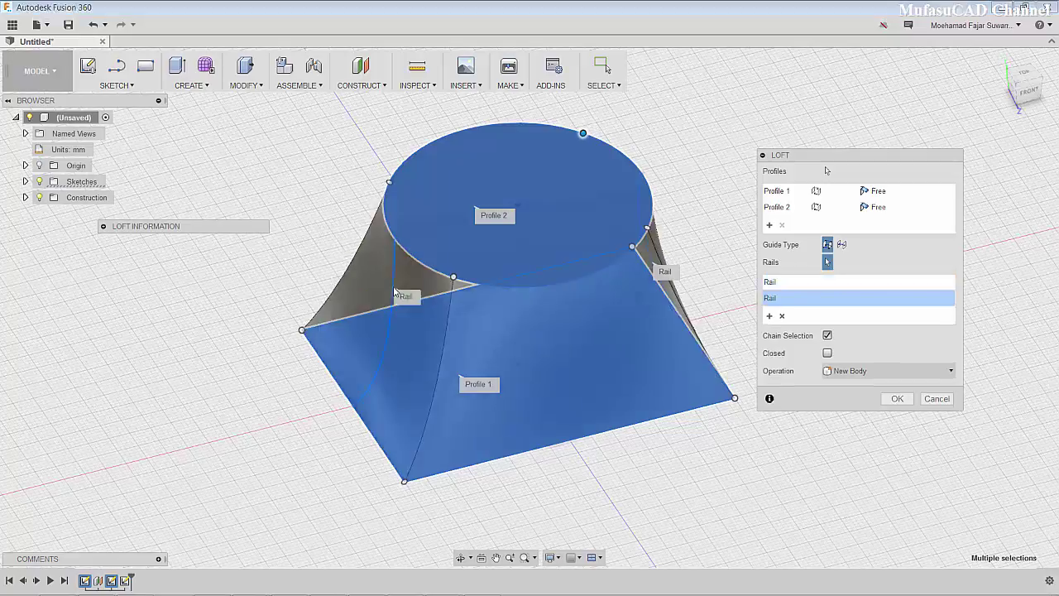
mouse_move(521, 337)
middle_mouse_down()
mouse_move(511, 293)
mouse_move(521, 279)
mouse_move(485, 409)
mouse_move(435, 274)
mouse_move(438, 292)
mouse_move(528, 289)
middle_mouse_up()
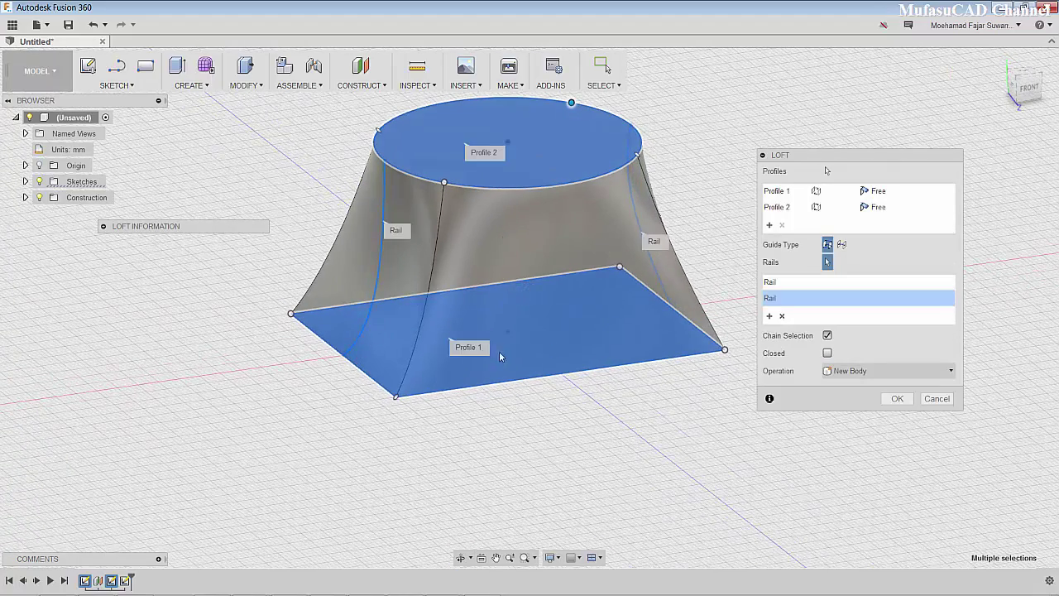
mouse_move(508, 200)
middle_mouse_down("shift")
mouse_move(535, 294)
mouse_move(591, 314)
middle_mouse_up("shift")
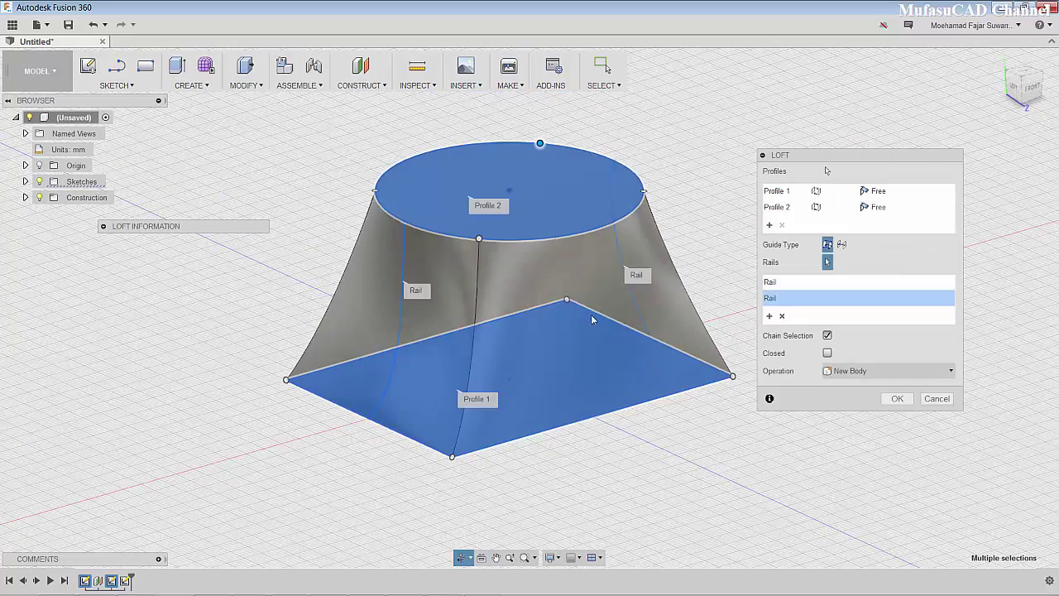
left_click(902, 398)
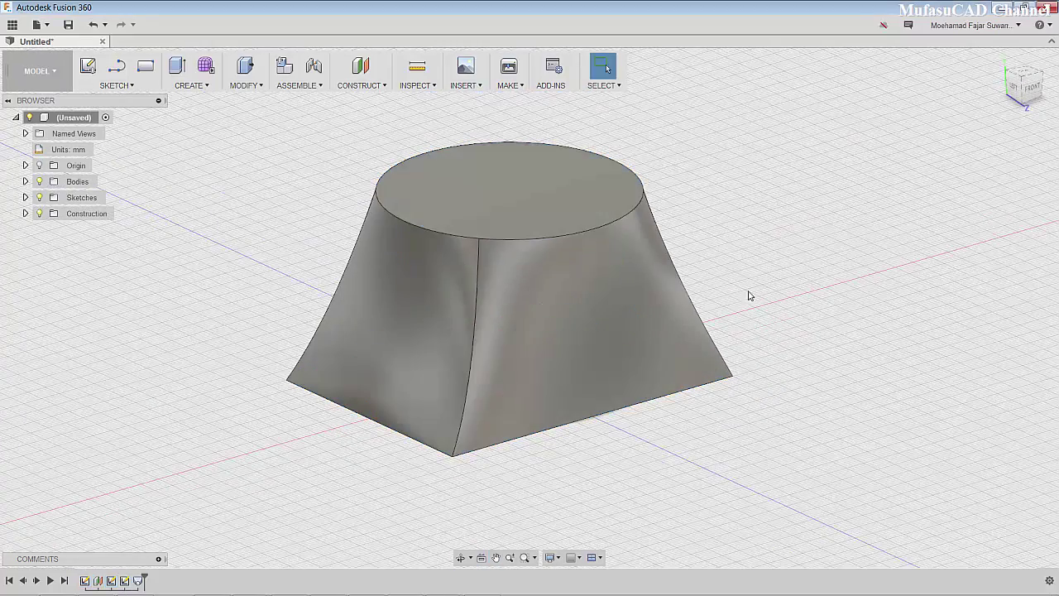